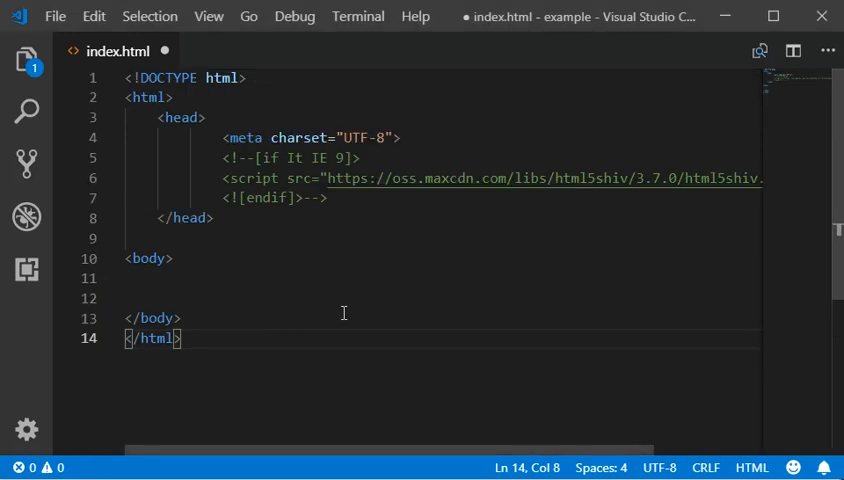
Insert a div with an empty span inside the body using Emmet expansions
left_click(304, 278)
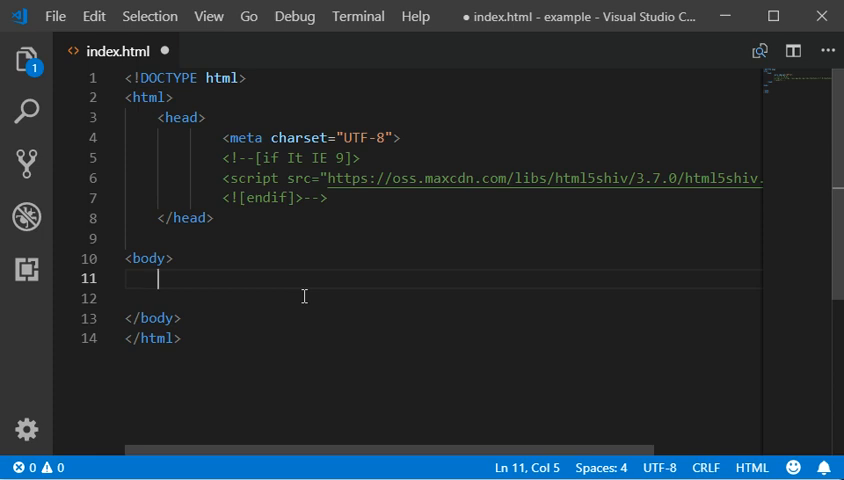
type("div")
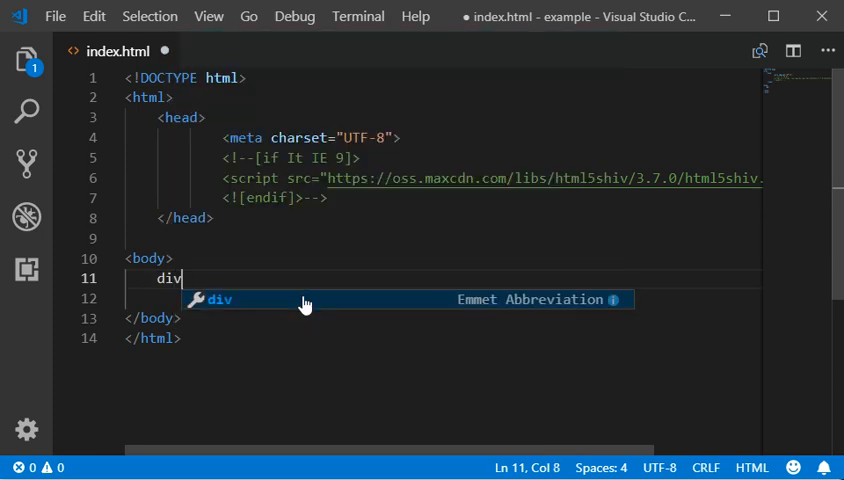
key("Tab")
key("Return")
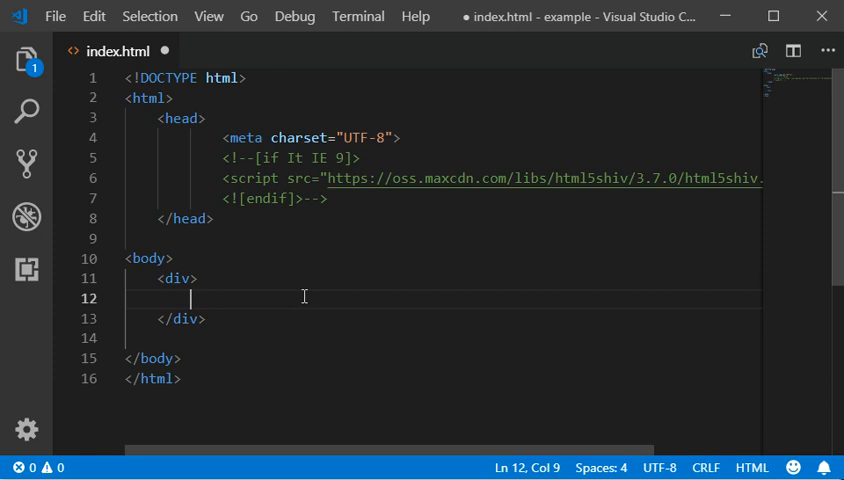
type("span")
key("Tab")
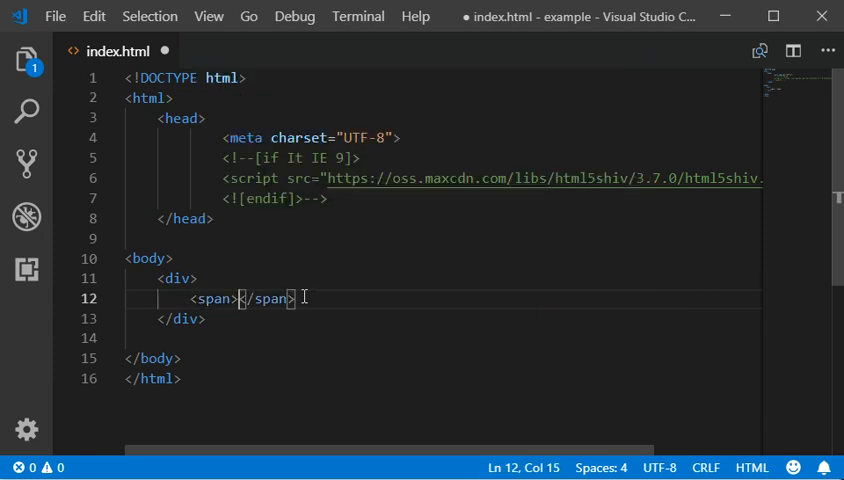
Review the div block and move to the empty line below it
key("shift+alt+Right")
key("shift+alt+Right")
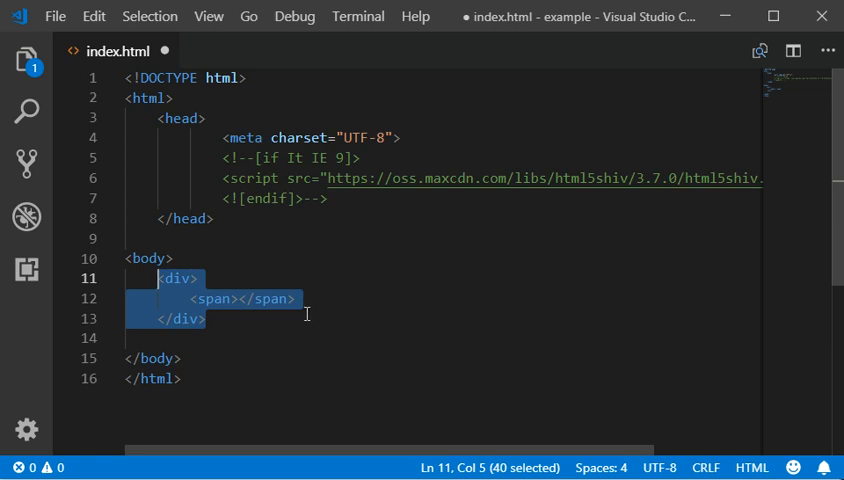
left_click(241, 298)
left_click(208, 278)
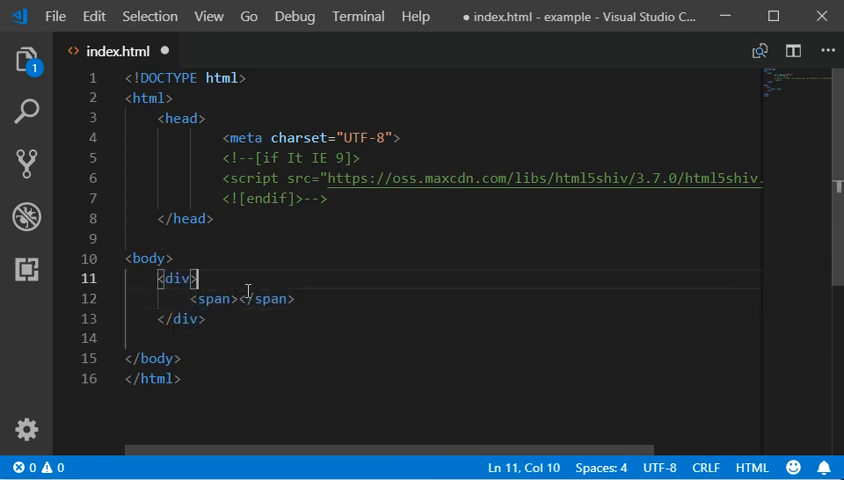
left_click(322, 299)
left_click(326, 333)
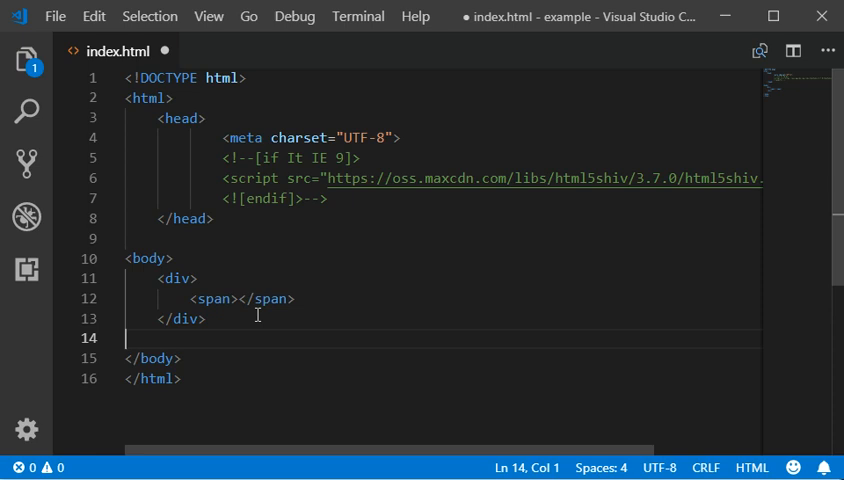
type("f")
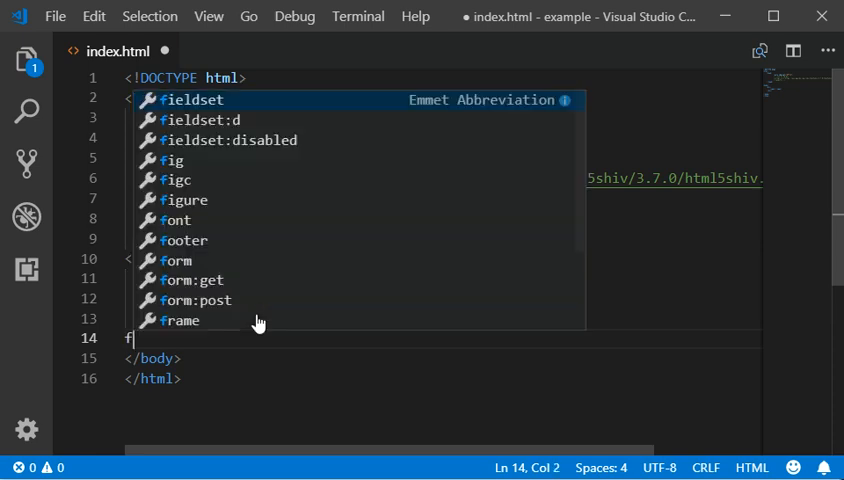
type("orm")
Add empty form, table and article elements on separate lines below the div
key("Tab")
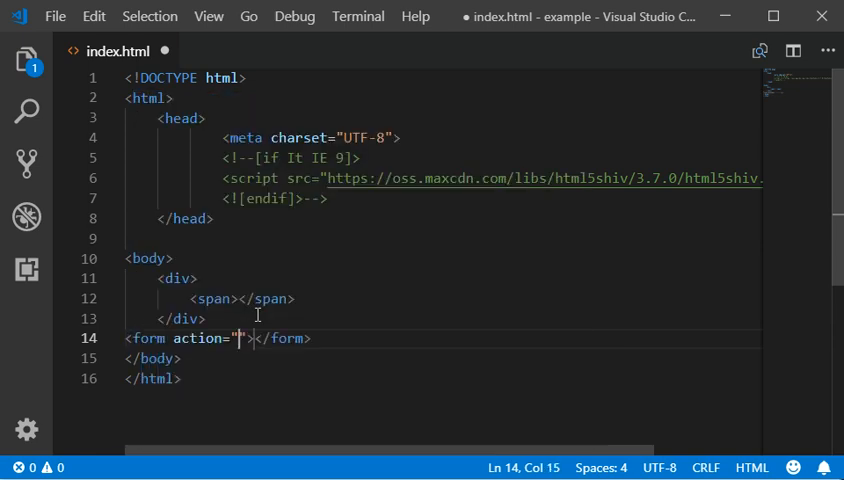
key("End")
key("Return")
type("table")
key("Tab")
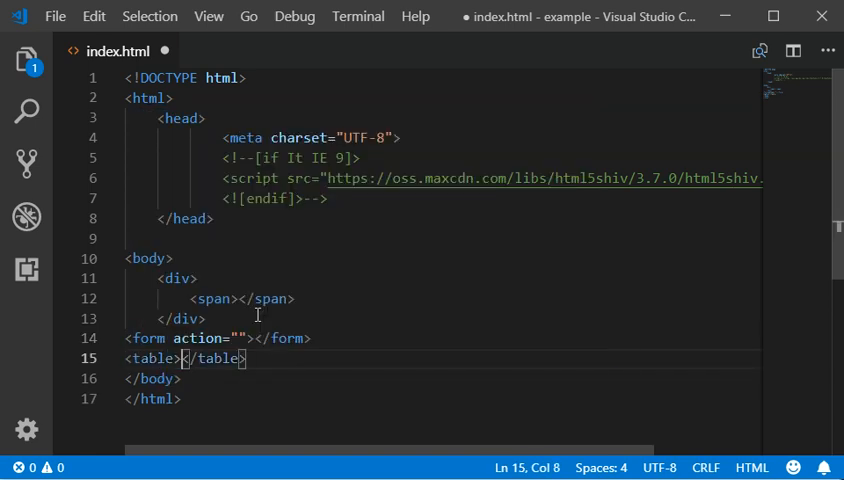
key("End")
key("Return")
type("art")
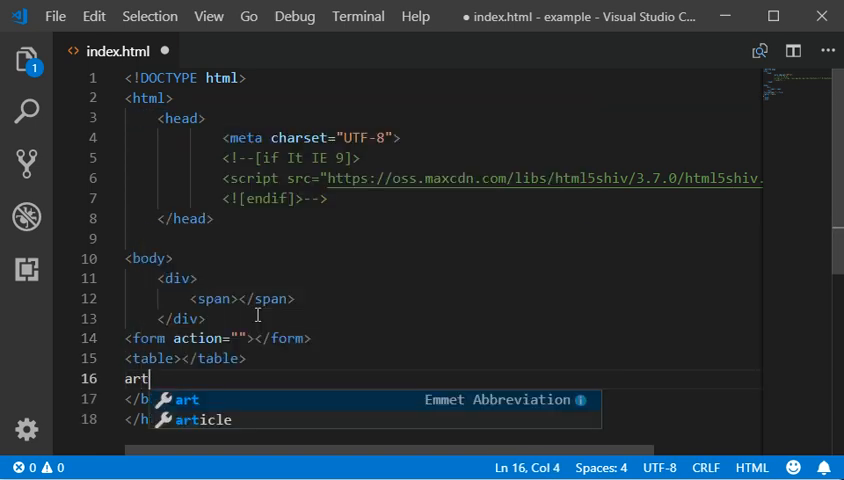
key("Down")
key("Tab")
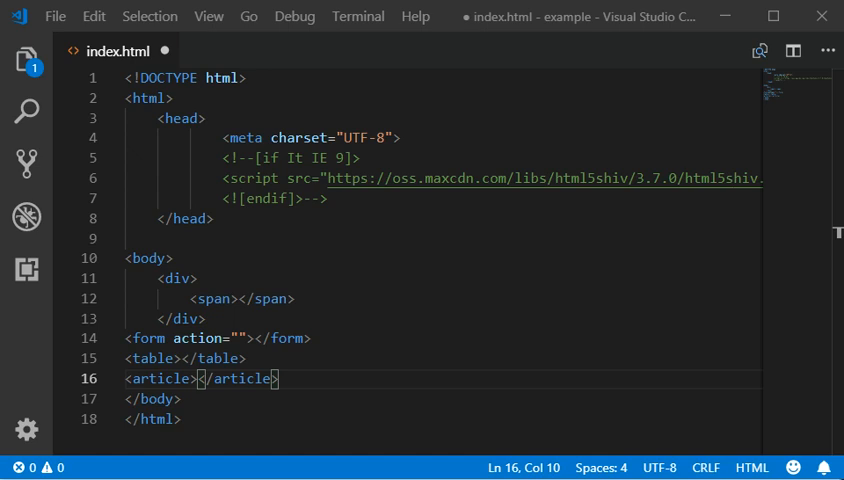
Select all the body content from the article back up to the div
left_click(318, 379)
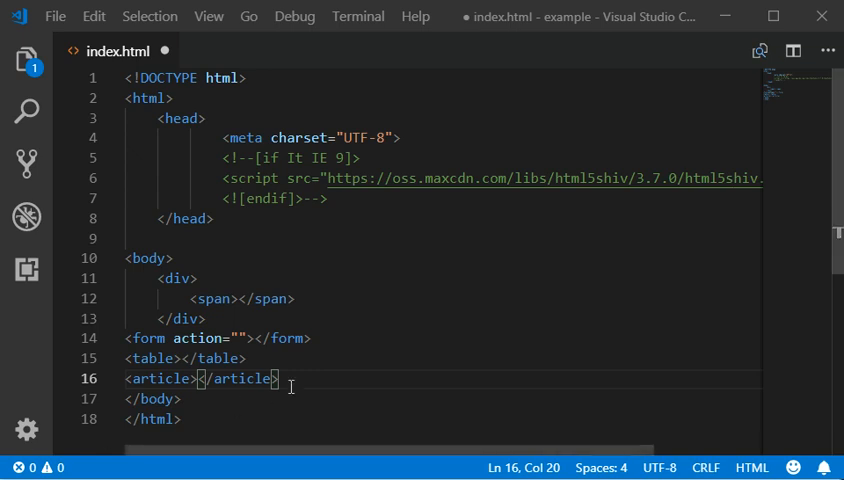
key("Up")
key("Down")
left_click_drag(280, 379, 157, 284)
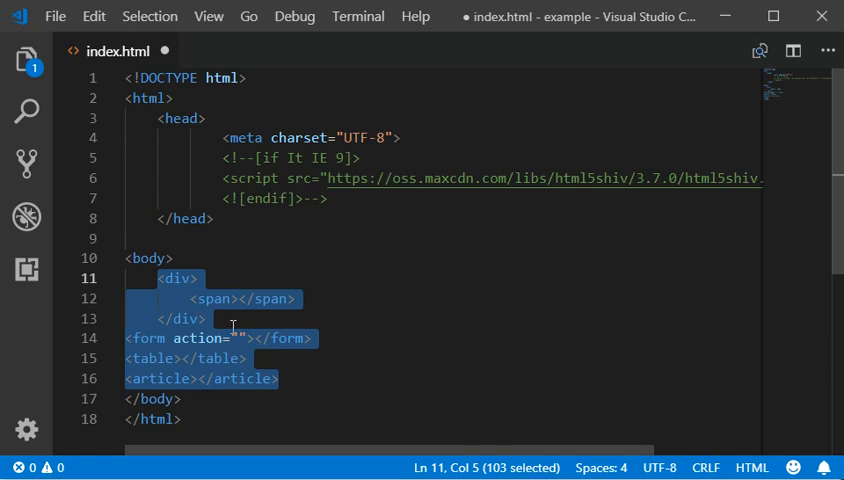
Delete the selected elements and start a section with an h1 inside it
key("Delete")
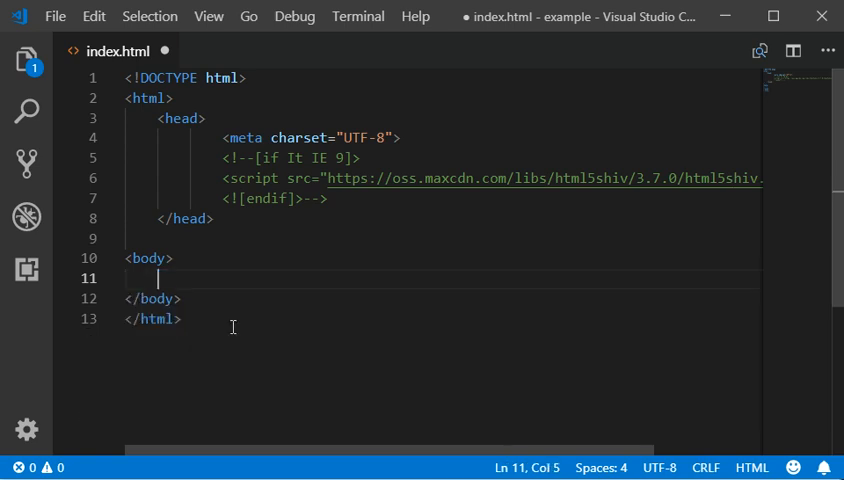
type("section")
key("Tab")
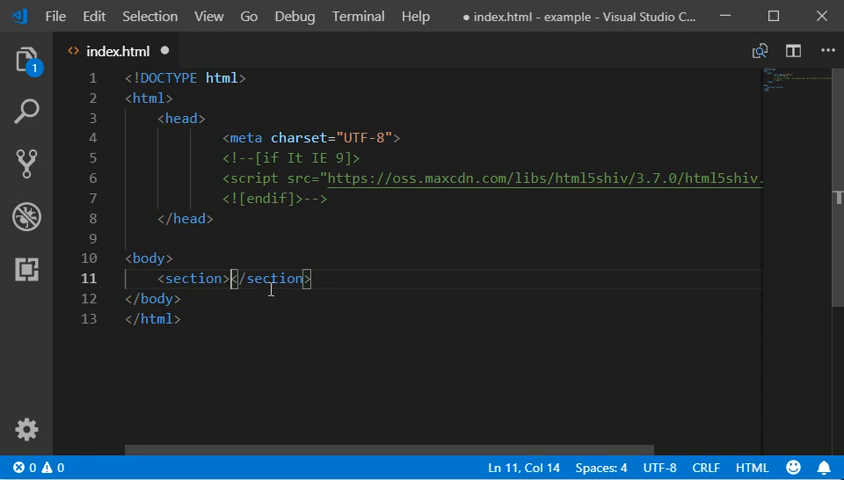
left_click(236, 278)
key("Left")
key("Return")
type("h1")
key("Tab")
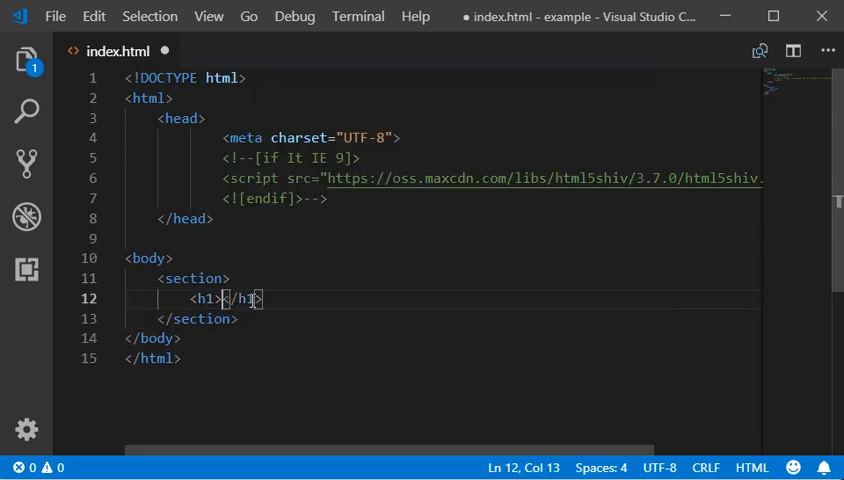
type("This ")
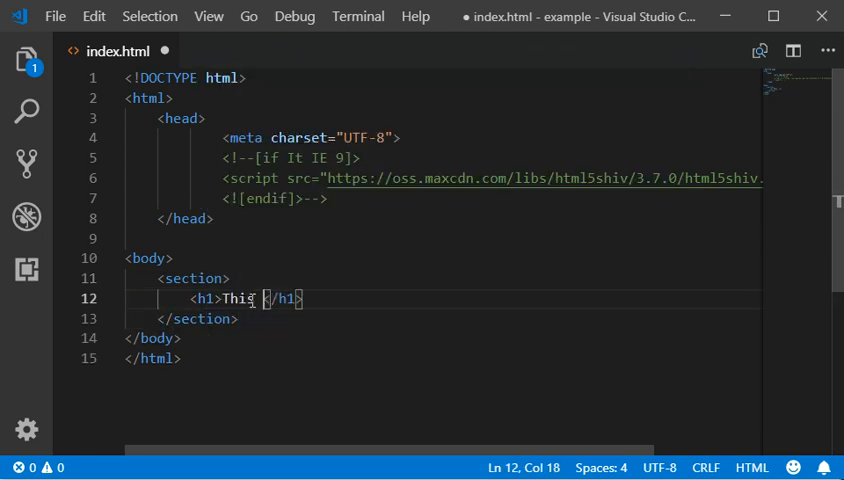
type("is our HEad")
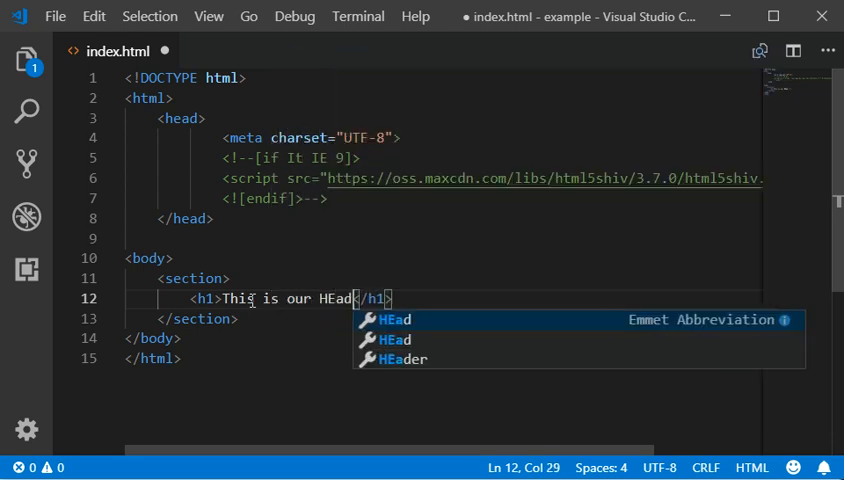
type("ing")
Fix the heading to read This is our Heading and add a paragraph starting The below it
key("ctrl+Left")
key("Right")
key("Delete")
type("e")
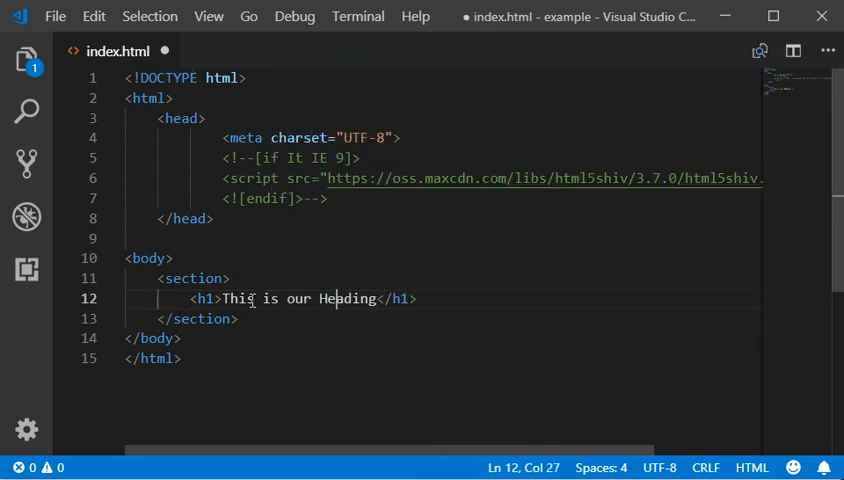
key("End")
key("Return")
type("p")
key("Tab")
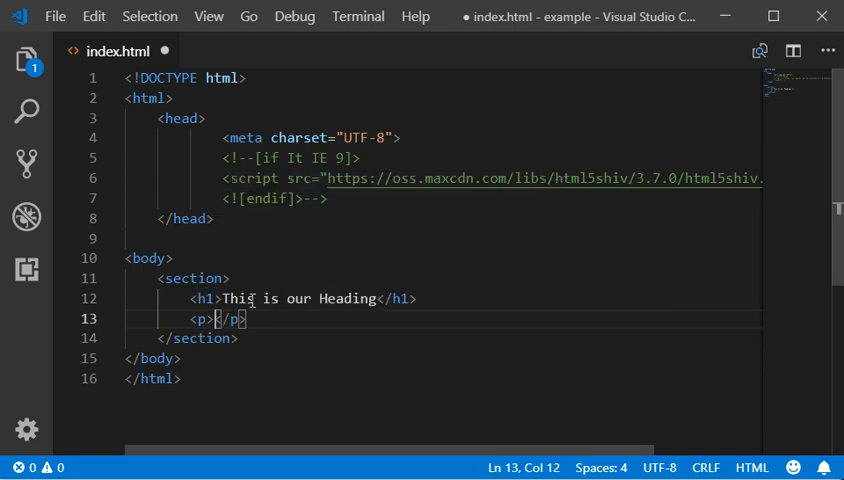
type("The")
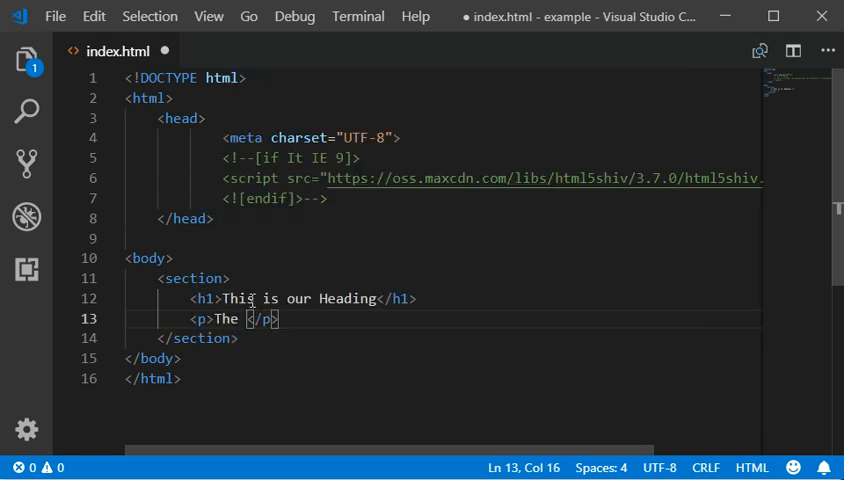
Review the section contents and open a new line after its closing tag
left_click_drag(186, 298, 280, 319)
left_click(280, 319)
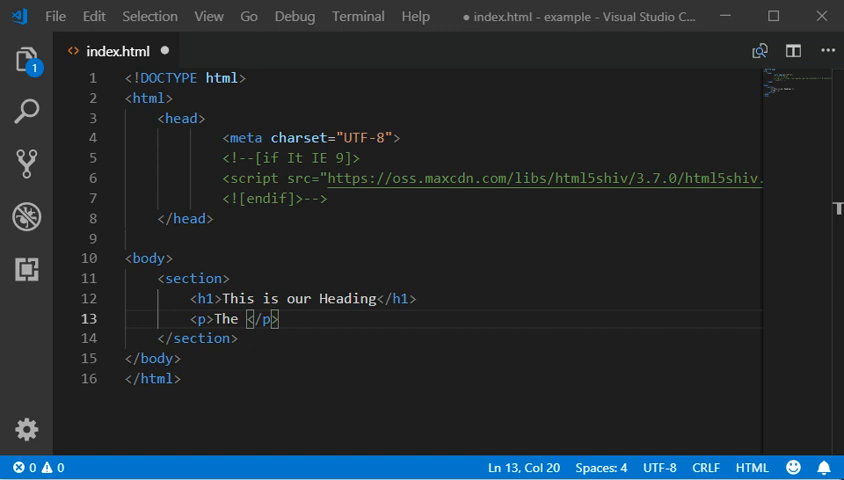
left_click(310, 346)
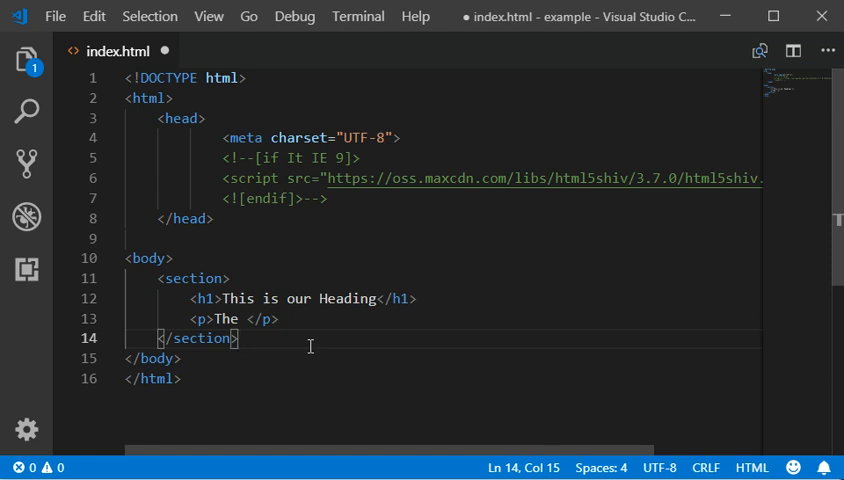
key("Return")
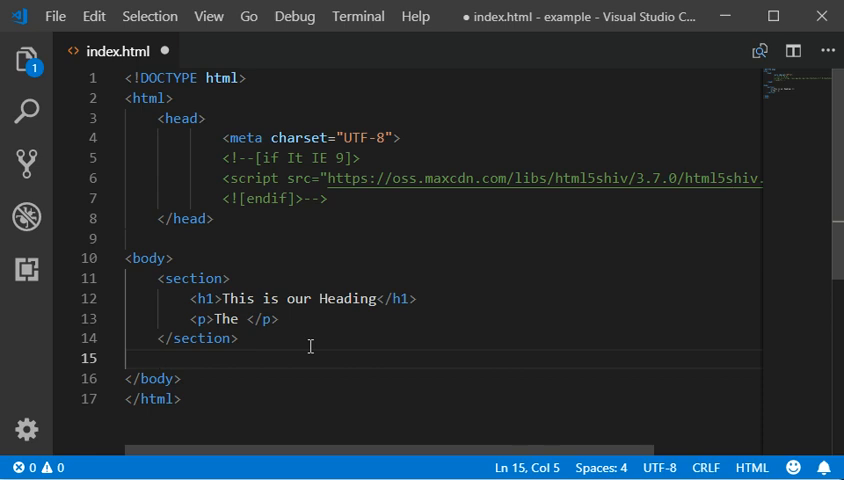
type("art")
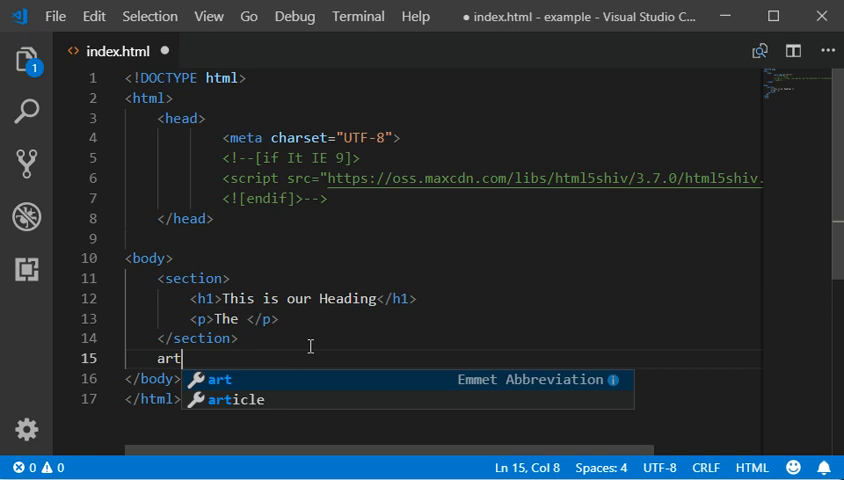
Add an article holding an h1 reading This is heading and an empty paragraph
key("Tab")
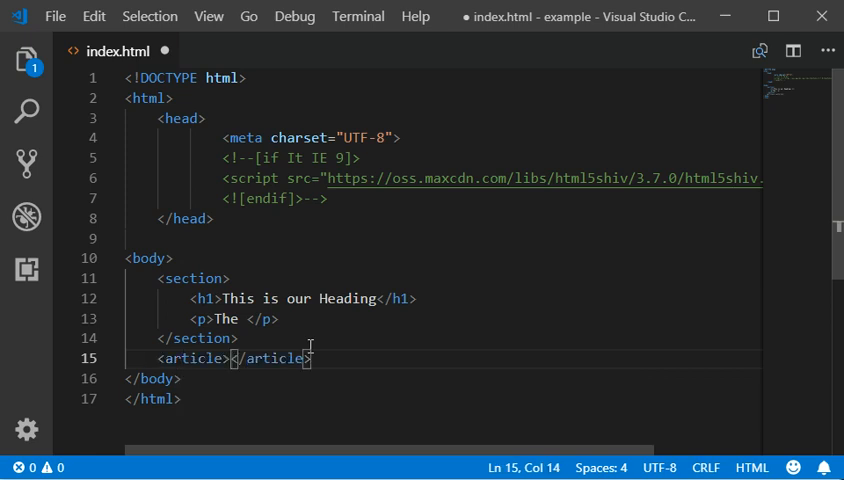
key("Return")
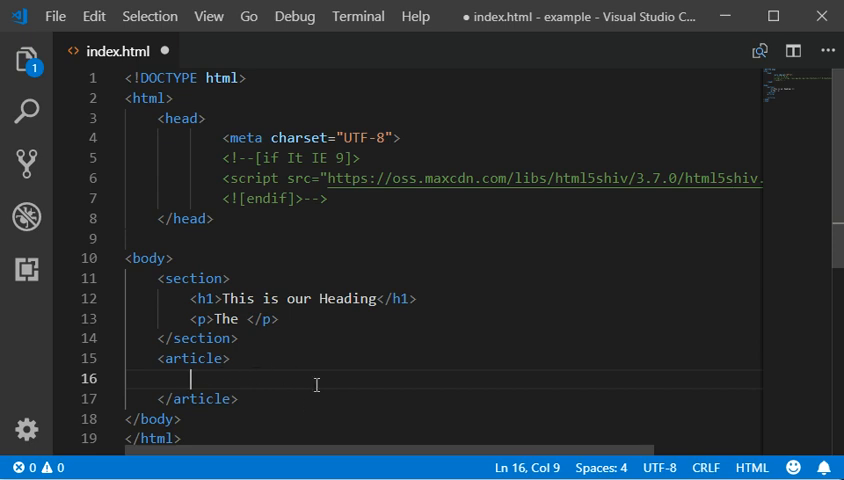
double_click(193, 358)
left_click(257, 377)
type("h")
key("Tab")
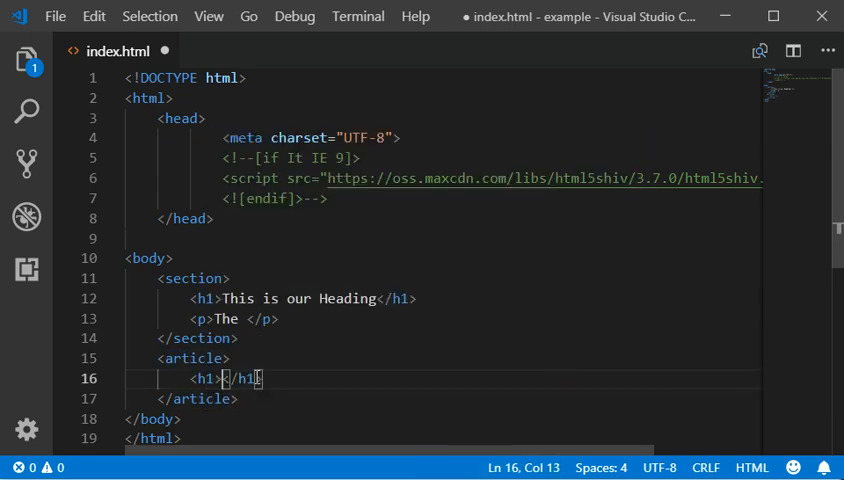
type("This i")
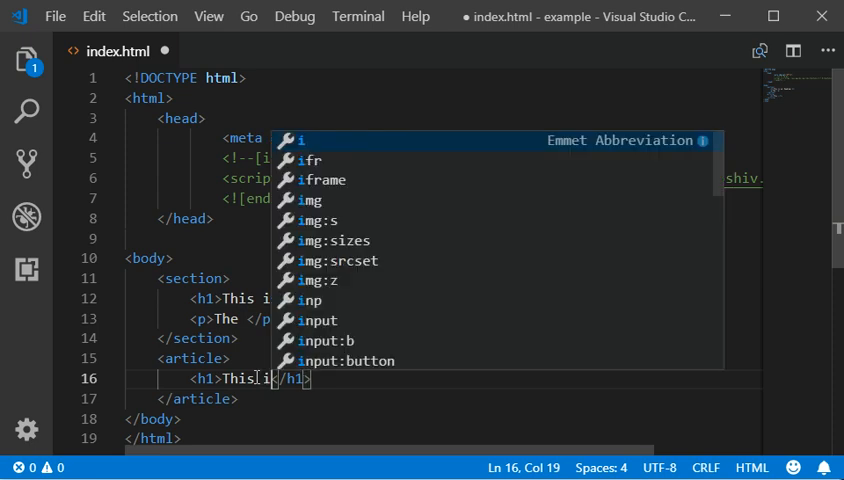
type("s heading")
key("End")
key("Return")
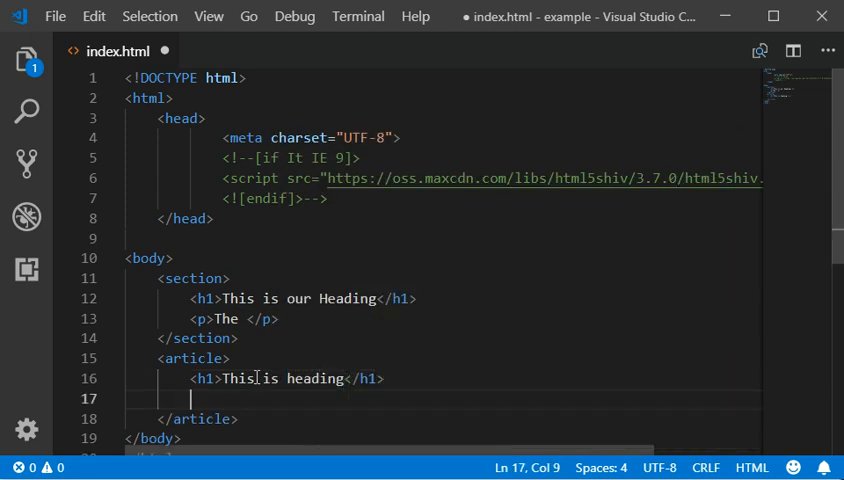
type("p")
key("Tab")
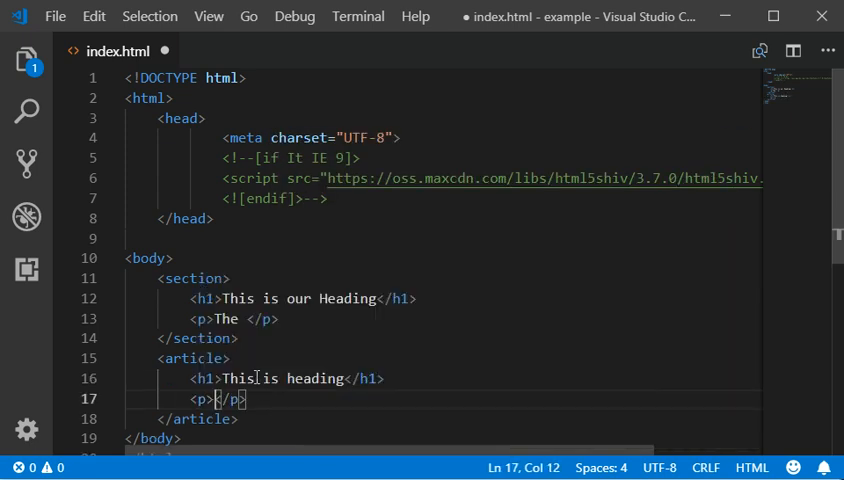
key("Return")
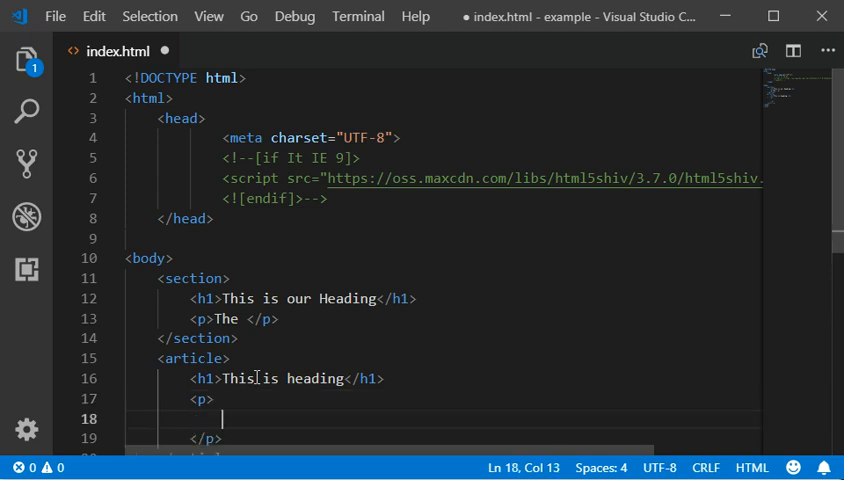
scroll(227, 282, "down", 2)
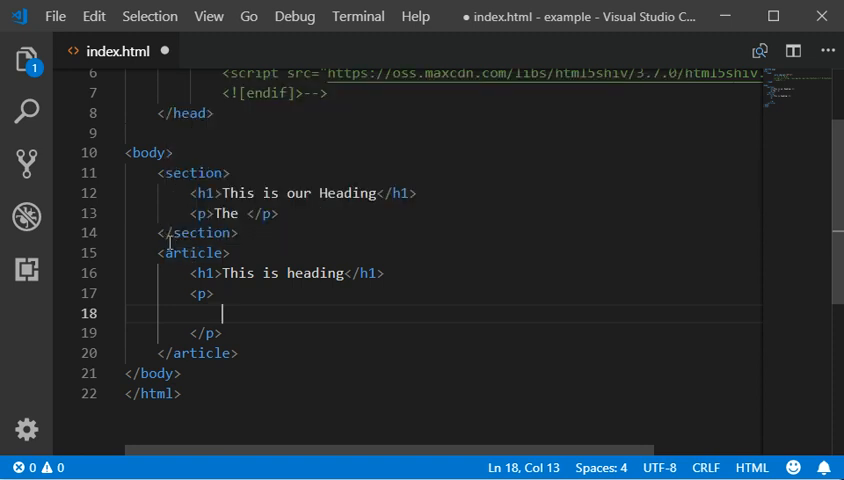
Review the article block and heading text, ending at the article's closing tag
mouse_move(158, 252)
left_mouse_down()
mouse_move(240, 352)
mouse_move(158, 252)
left_mouse_up()
left_click(240, 352)
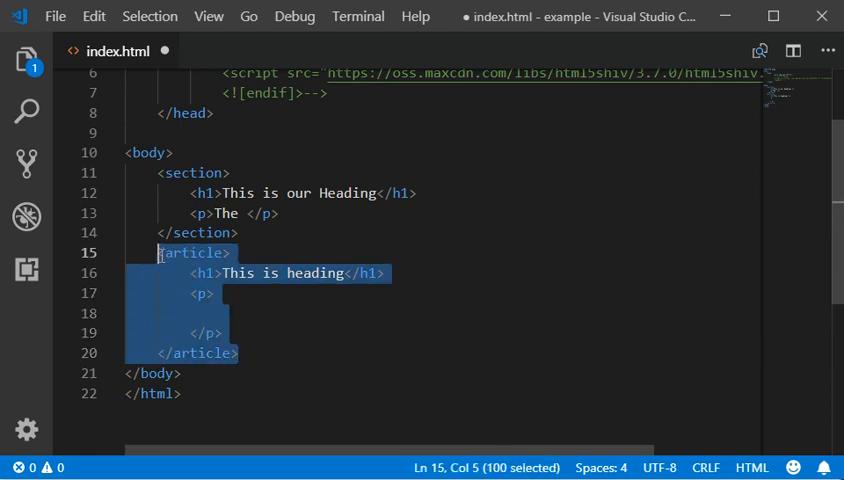
left_click(222, 273)
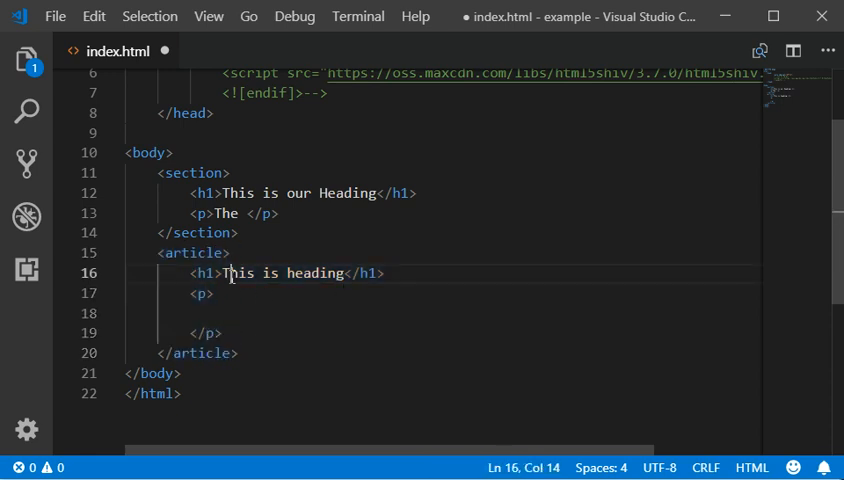
left_click_drag(222, 273, 344, 273)
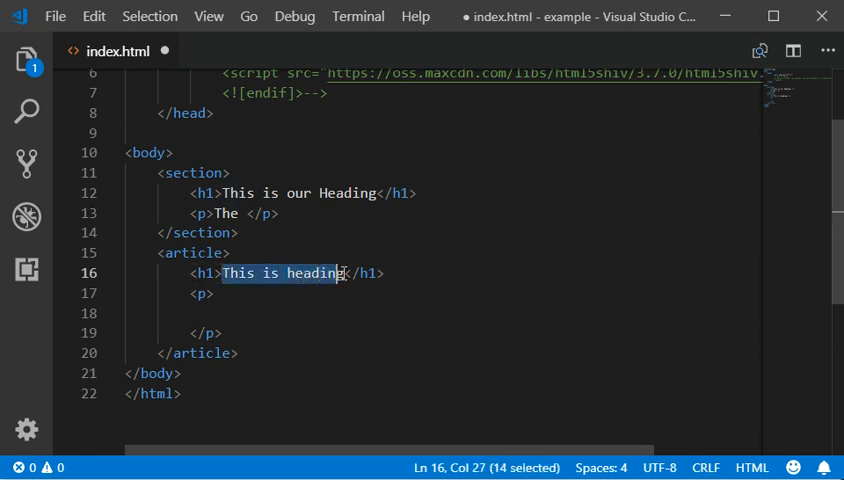
left_click(273, 293)
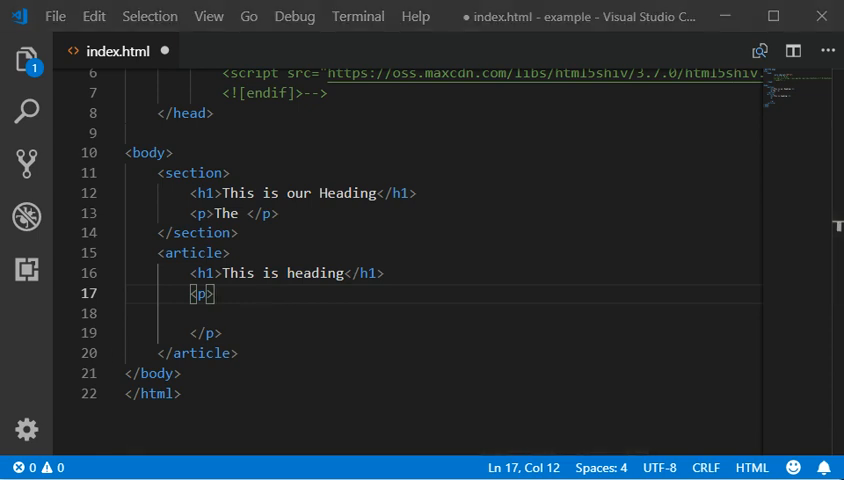
left_click(285, 353)
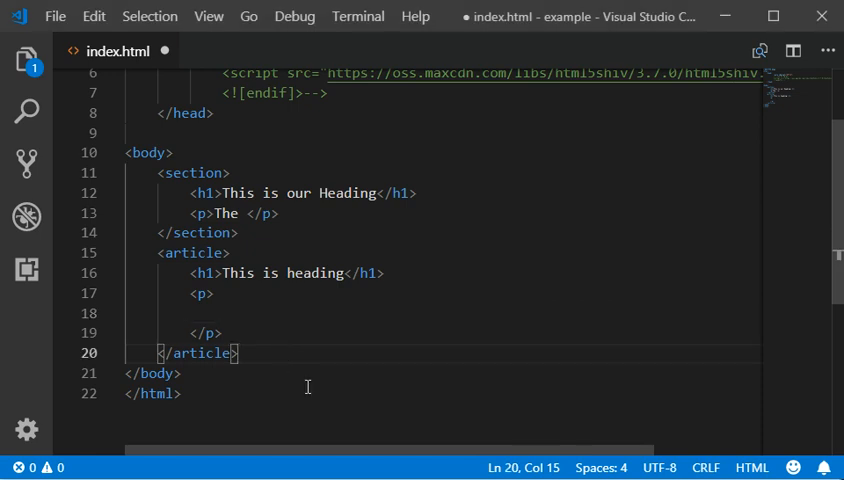
Insert a header after the article, then select and delete it as misplaced
key("Return")
type("header")
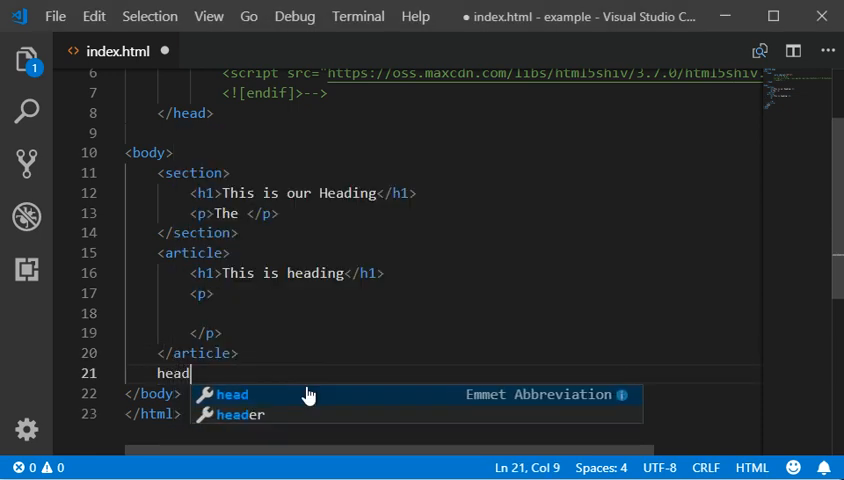
key("Tab")
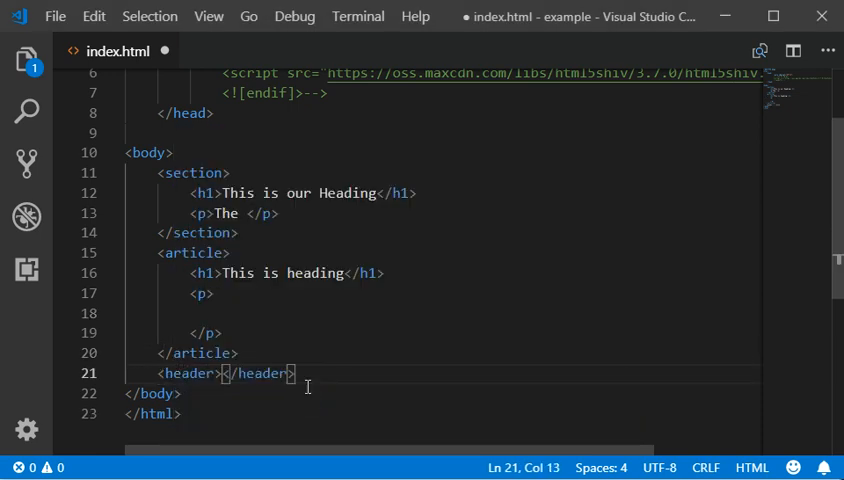
key("Return")
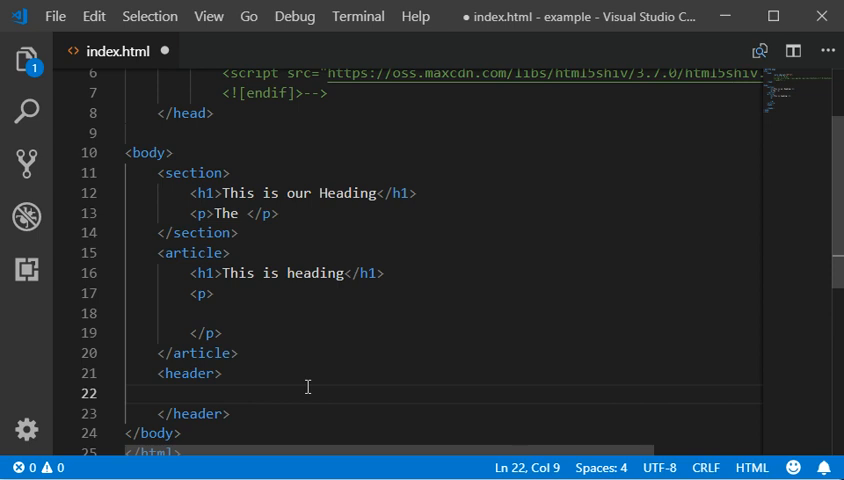
key("Down")
key("End")
key("shift+Up")
key("shift+Up")
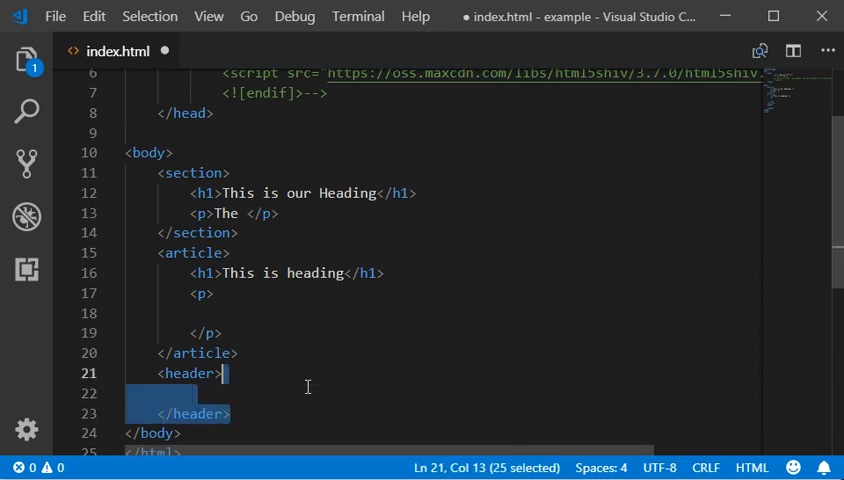
key("shift+Home")
key("BackSpace")
key("Up")
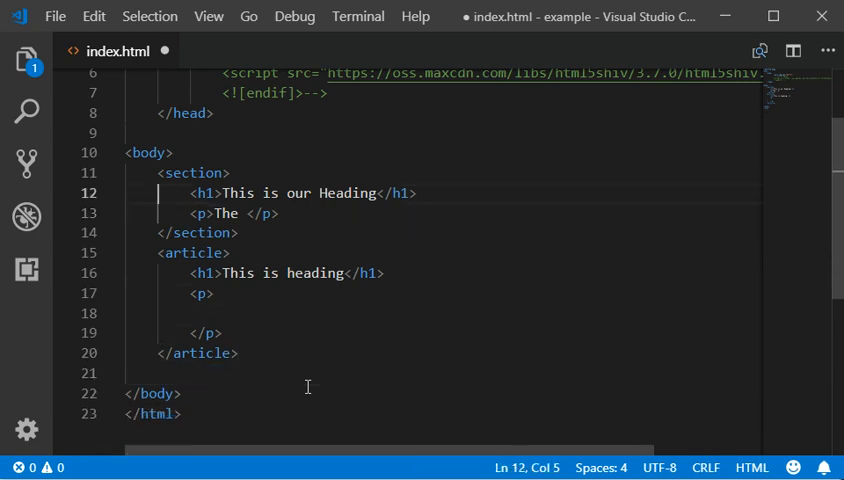
Insert a header element at the top of the body with blank lines inside it
key("Up")
key("Up")
key("End")
key("Return")
type("header")
key("Tab")
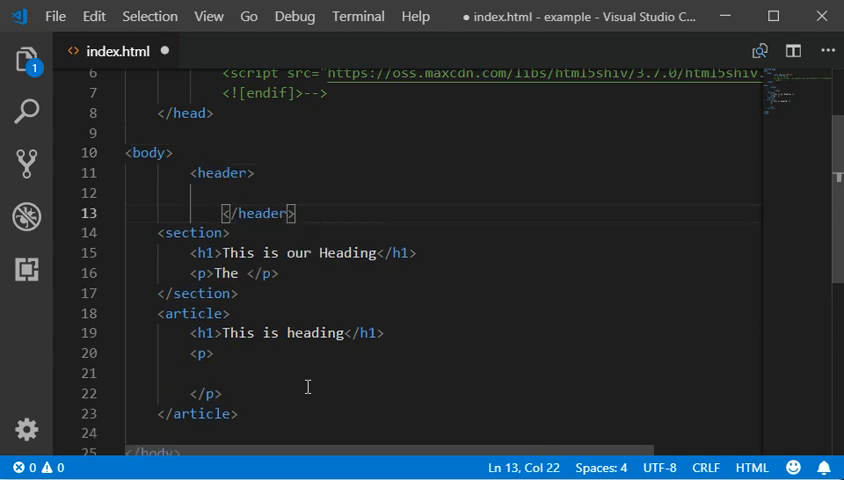
key("shift+Tab")
key("Up")
key("End")
key("Return")
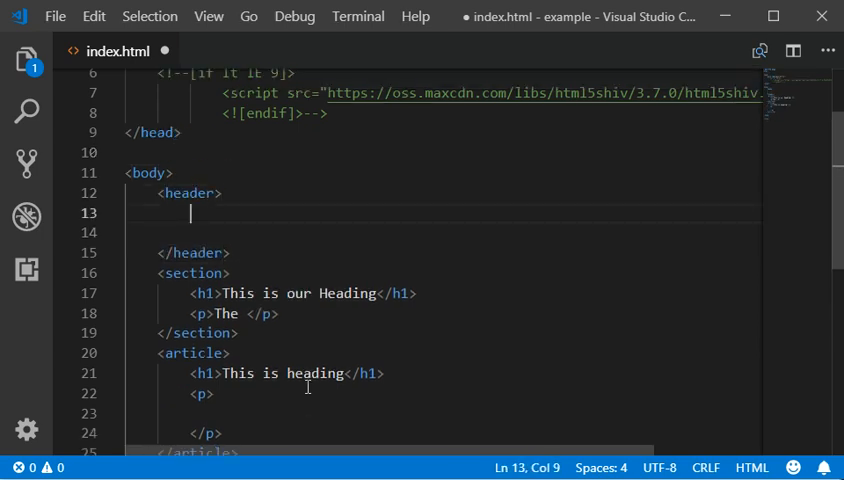
type("log")
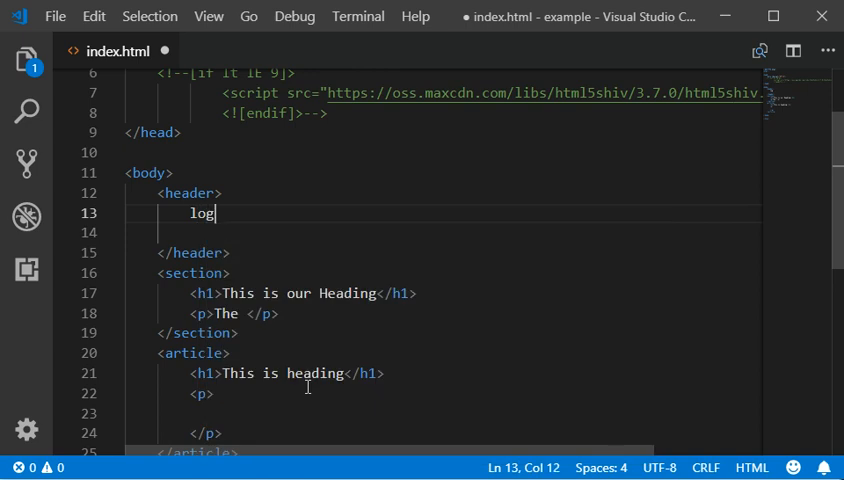
key("BackSpace")
type("og")
key("BackSpace")
key("BackSpace")
key("BackSpace")
key("BackSpace")
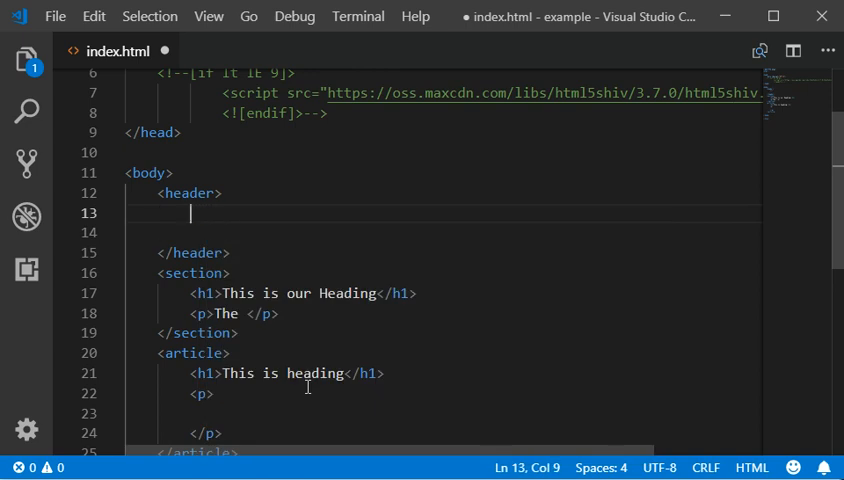
type("a")
Add a link with href # labelled Logo inside the header and review the block
key("Tab")
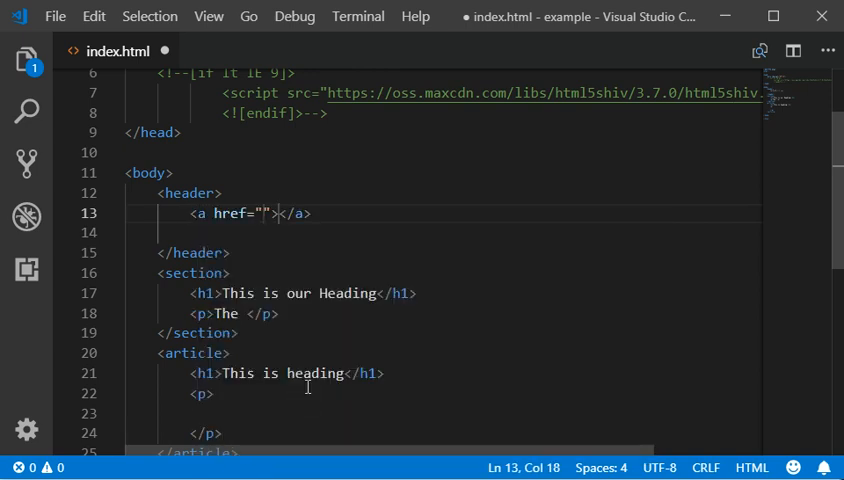
type("#")
key("Right")
key("Right")
key("Right")
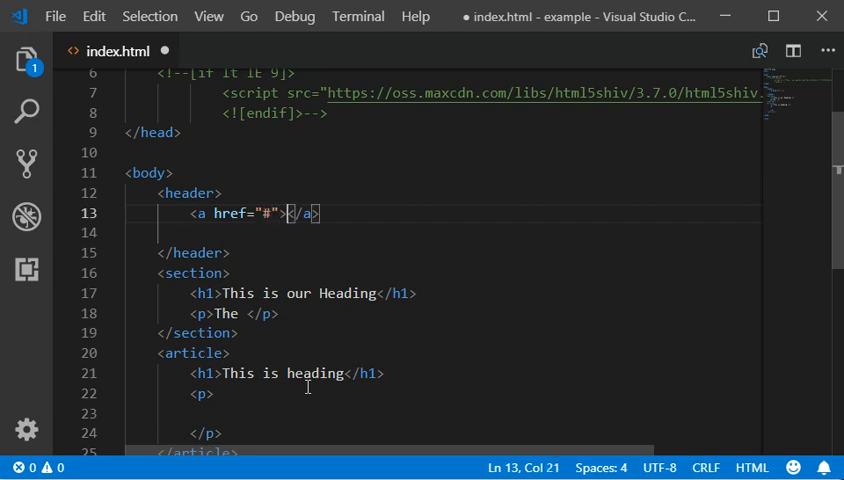
type("Logo")
key("End")
key("Return")
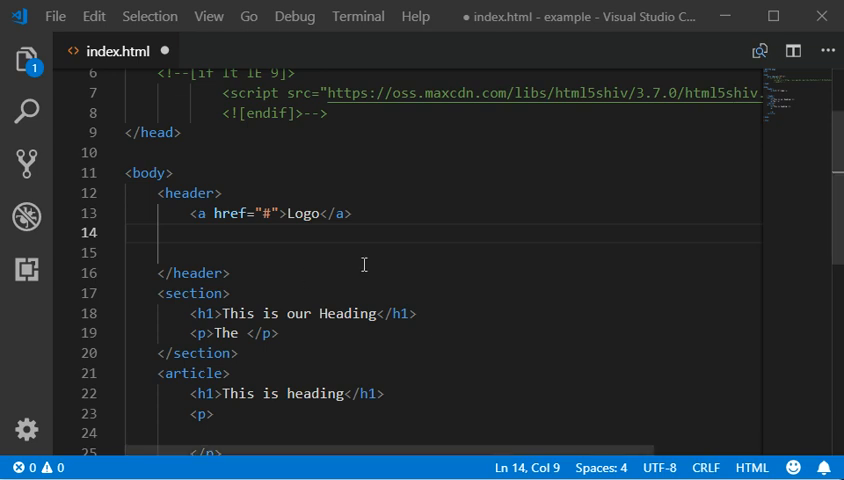
double_click(301, 213)
left_click(378, 215)
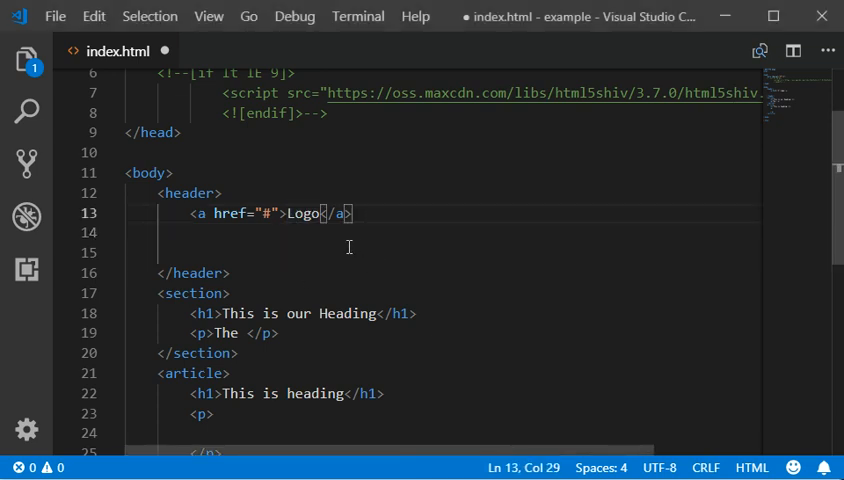
mouse_move(157, 193)
left_mouse_down()
mouse_move(243, 273)
mouse_move(157, 193)
left_mouse_up()
left_click(243, 273)
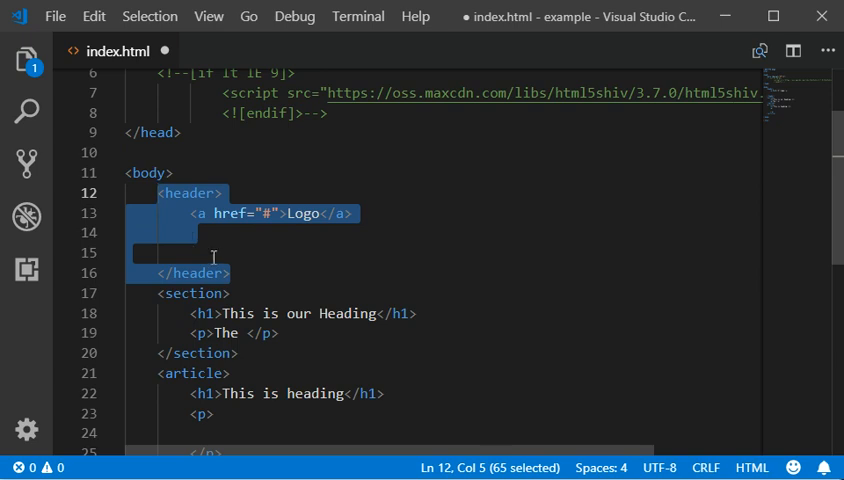
Delete the blank lines inside the page header and return to its closing tag
left_click(130, 253)
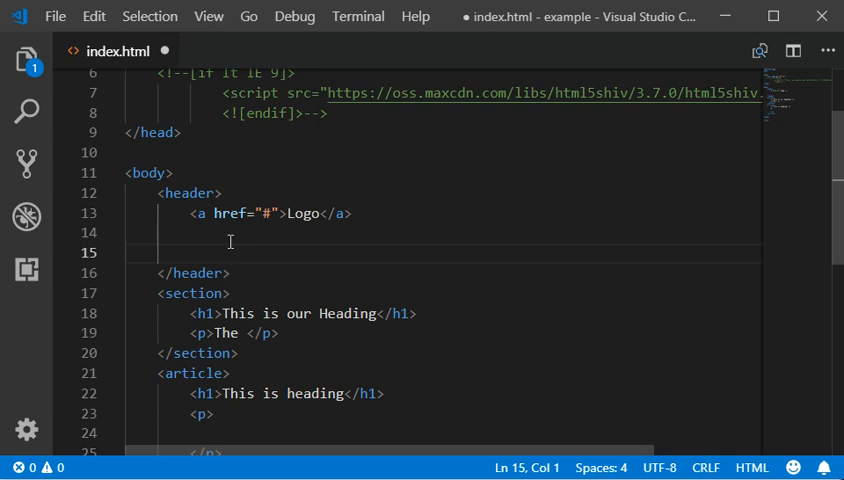
left_click_drag(197, 233, 118, 236)
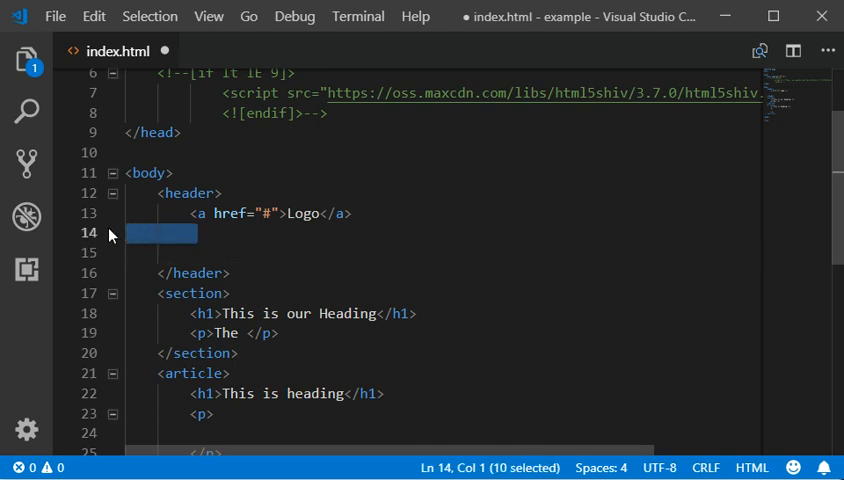
key("Delete")
key("Delete")
key("BackSpace")
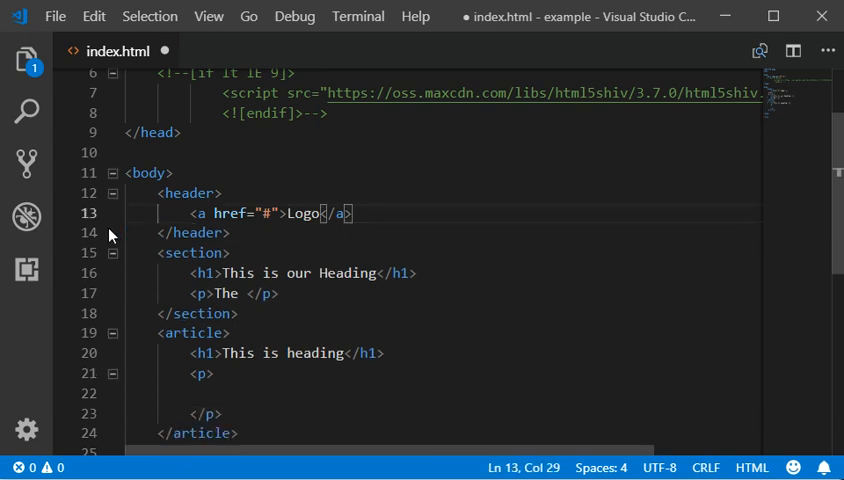
key("Down")
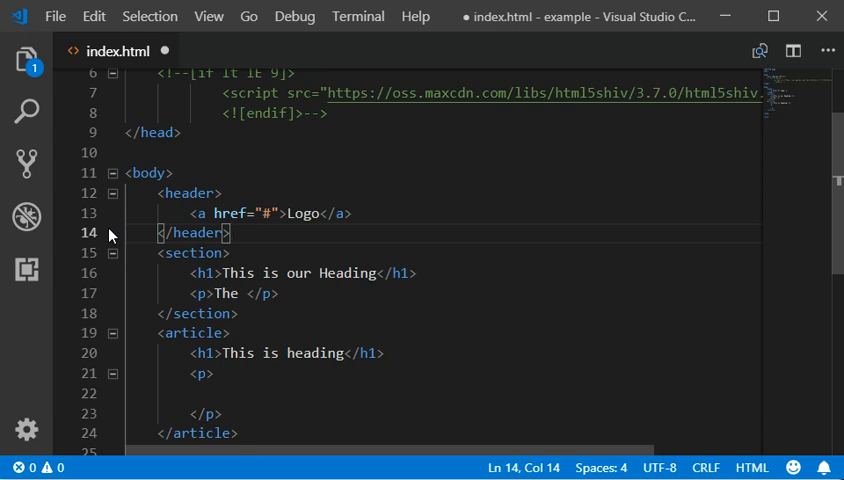
key("Up")
key("Up")
key("Up")
key("Down")
key("Down")
key("End")
key("shift+Home")
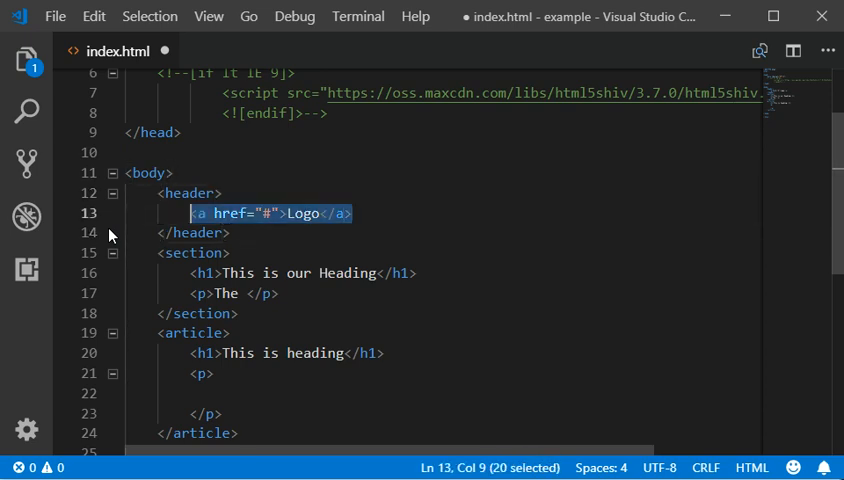
key("Up")
key("Up")
key("Down")
key("Down")
key("Down")
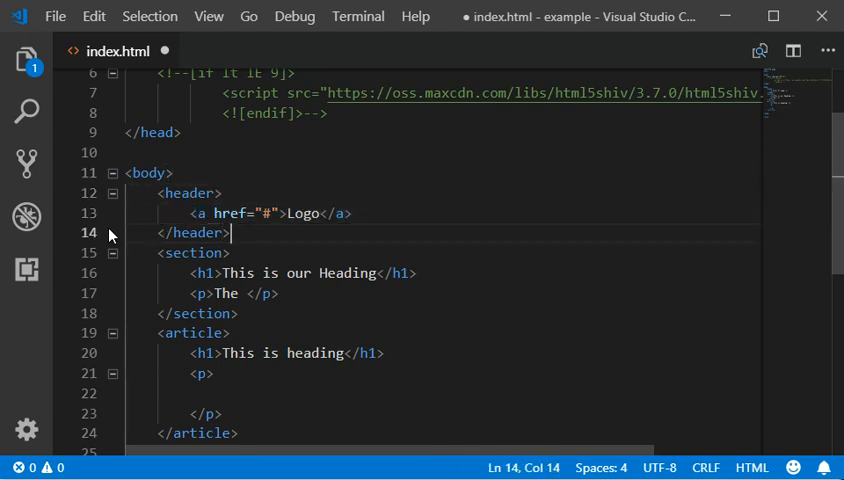
Add an article after the header containing a head element via suggestions
key("Return")
type("art")
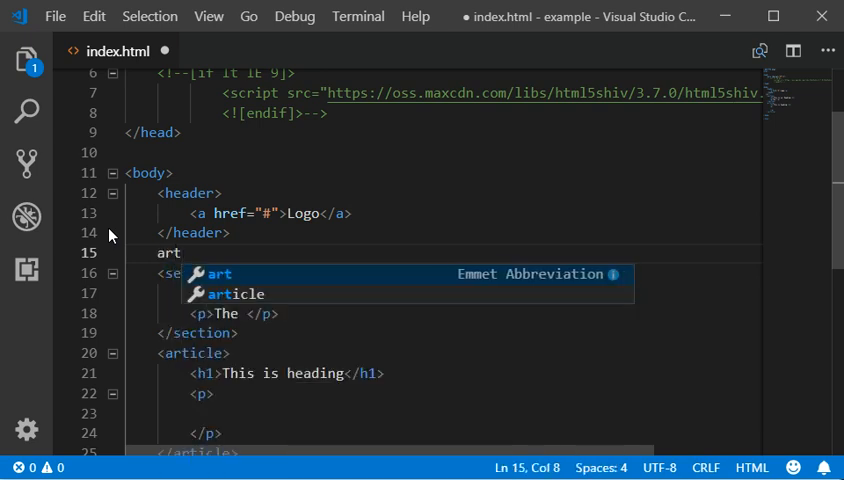
key("Down")
key("Return")
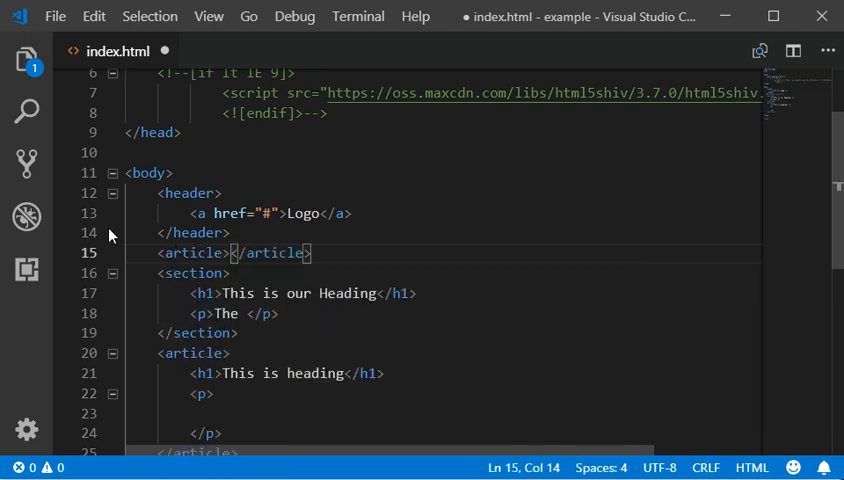
key("Return")
type("hea")
key("Return")
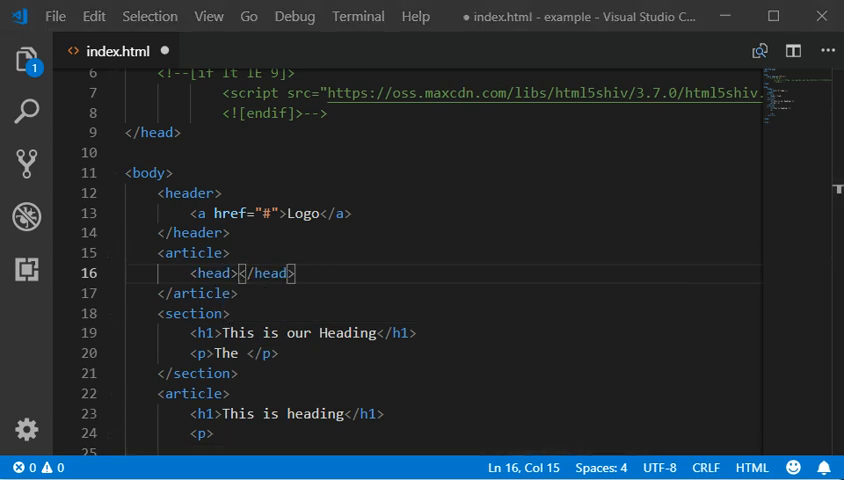
Rename both head tags to header using multi-cursor and save index.html
left_click(222, 273)
key("Right")
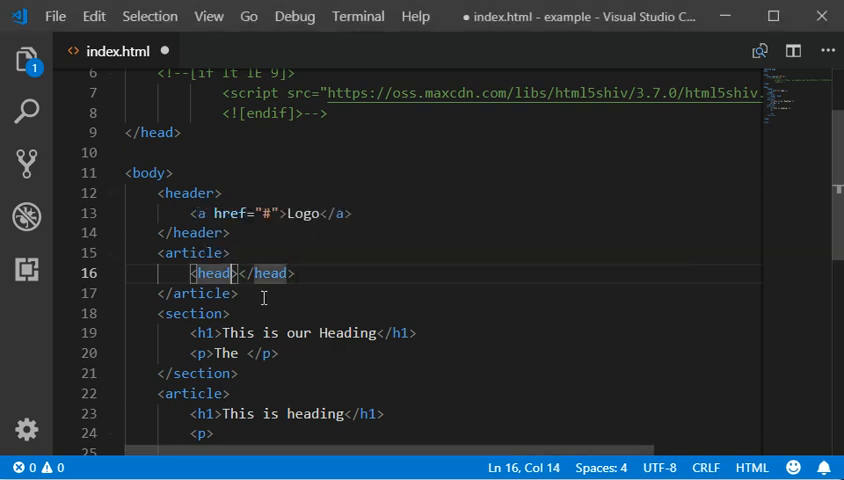
key("ctrl+shift+Left")
key("ctrl+d")
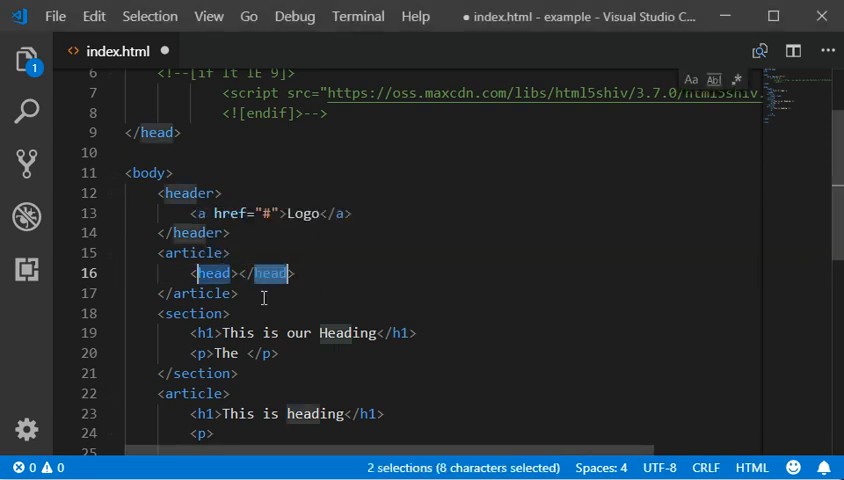
type("header")
key("Escape")
key("Escape")
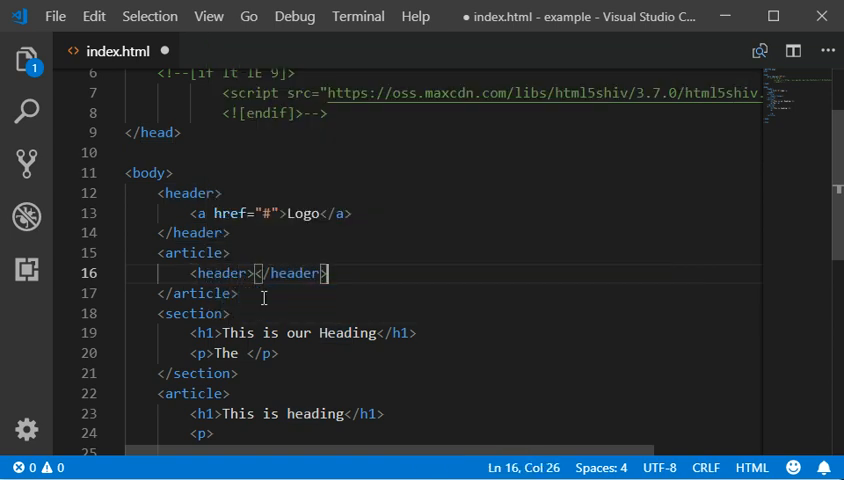
key("ctrl+s")
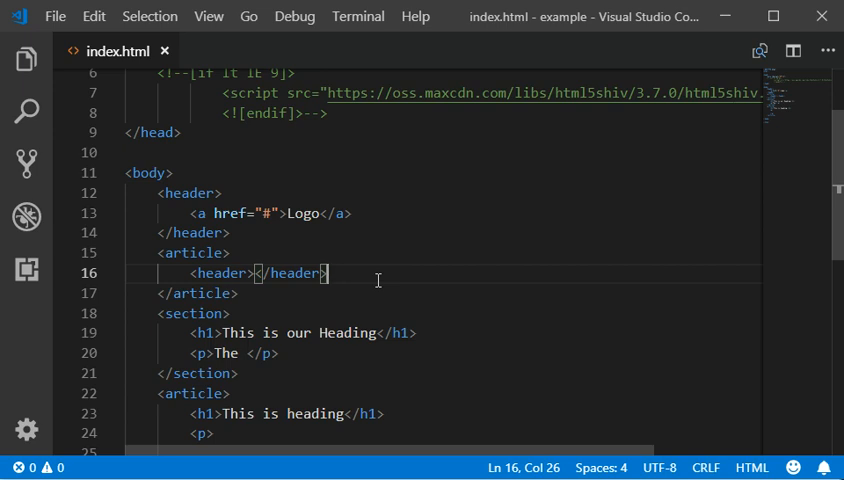
scroll(320, 290, "up", 1)
scroll(290, 300, "down", 2)
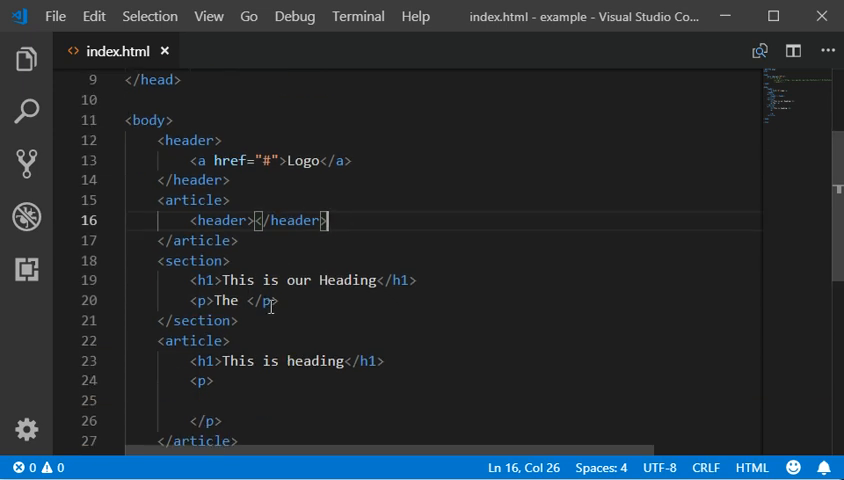
scroll(270, 307, "up", 3)
scroll(270, 307, "down", 3)
scroll(270, 307, "down", 1)
double_click(290, 220)
left_click(240, 240)
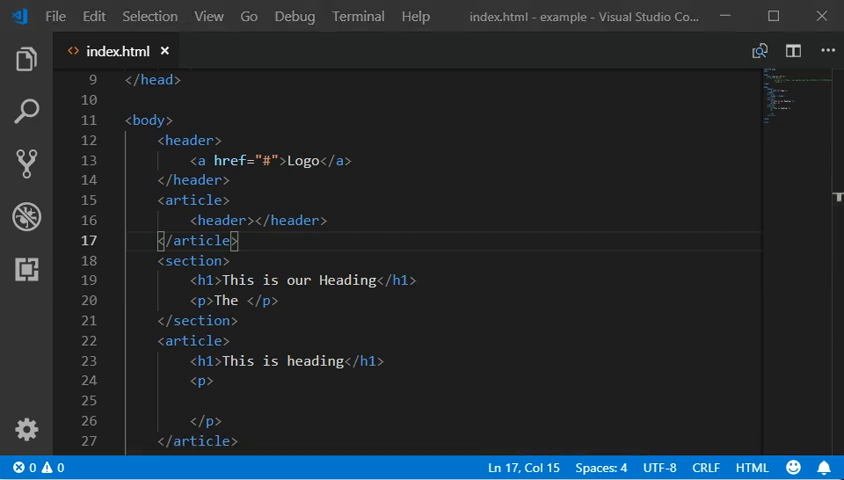
left_click(418, 220)
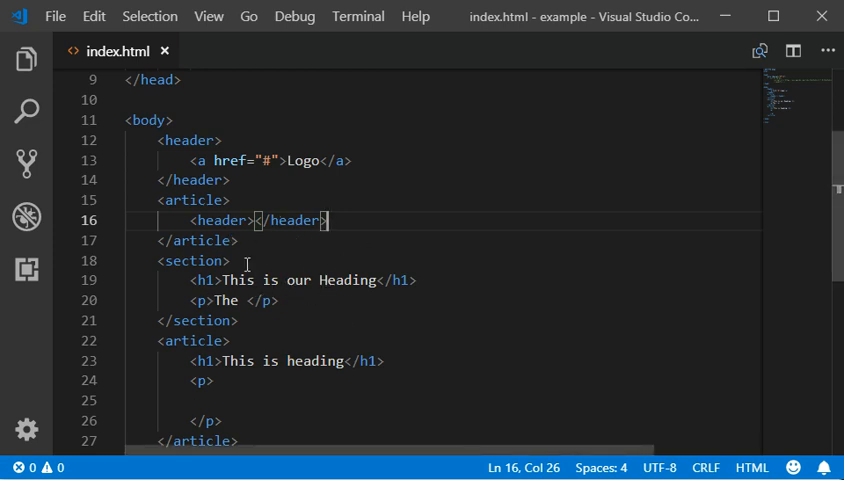
left_click(222, 220)
double_click(290, 220)
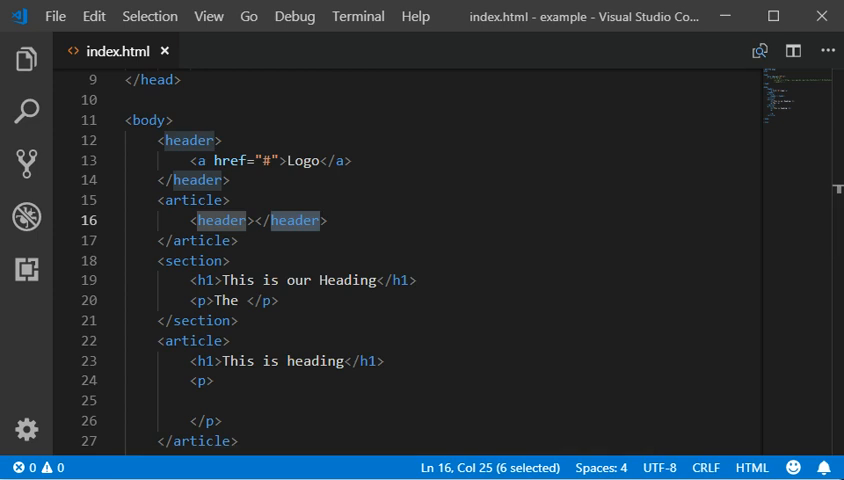
left_click(229, 341)
scroll(283, 347, "down", 4)
scroll(283, 347, "up", 3)
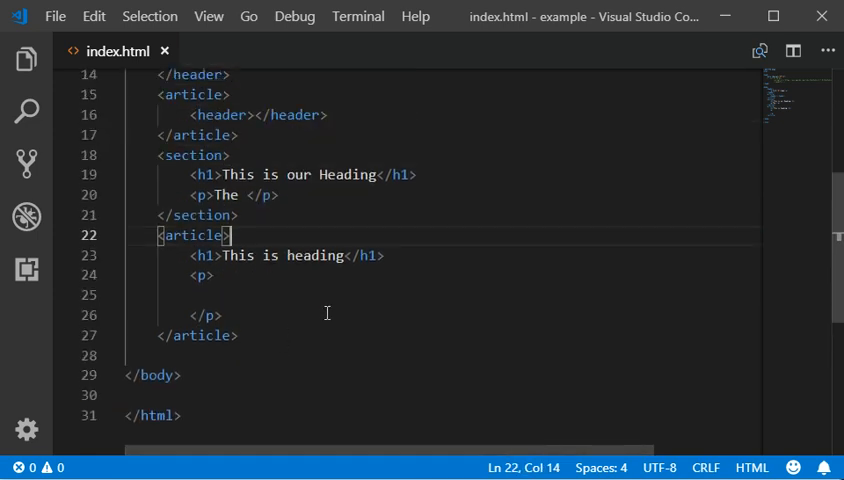
left_click(336, 337)
Add a footer after the last article with a Posted by: paragraph and a second paragraph
key("Return")
type("f")
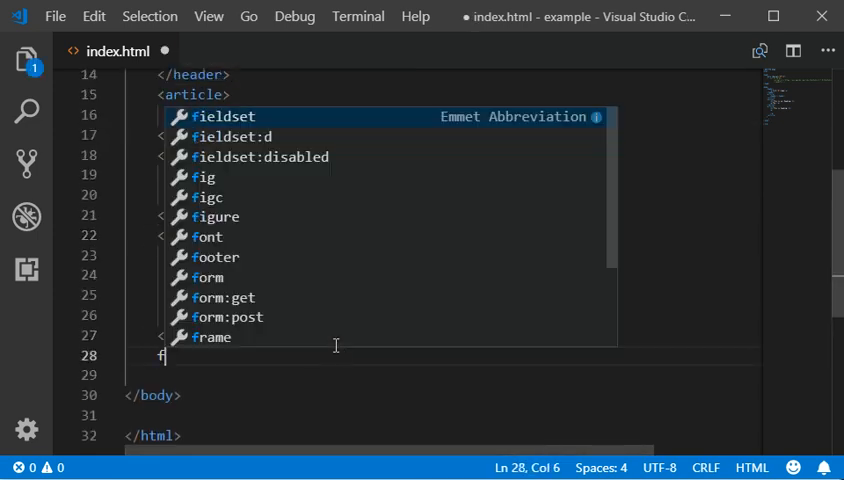
type("oo")
key("Tab")
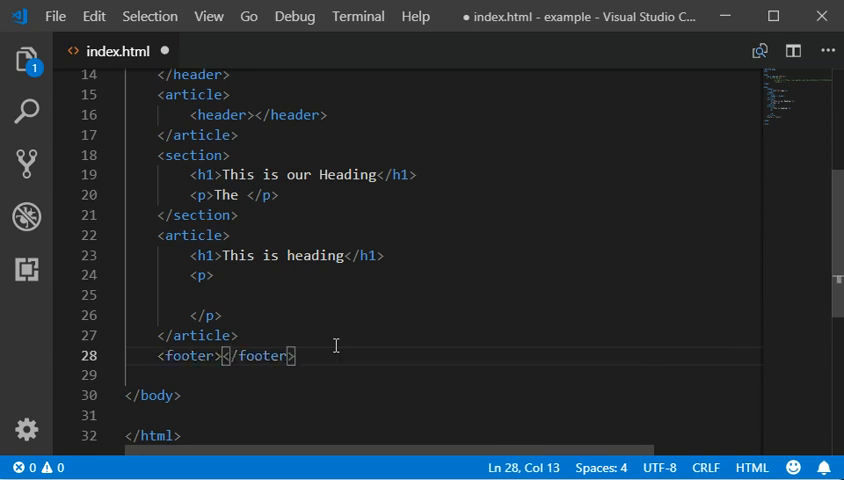
key("Return")
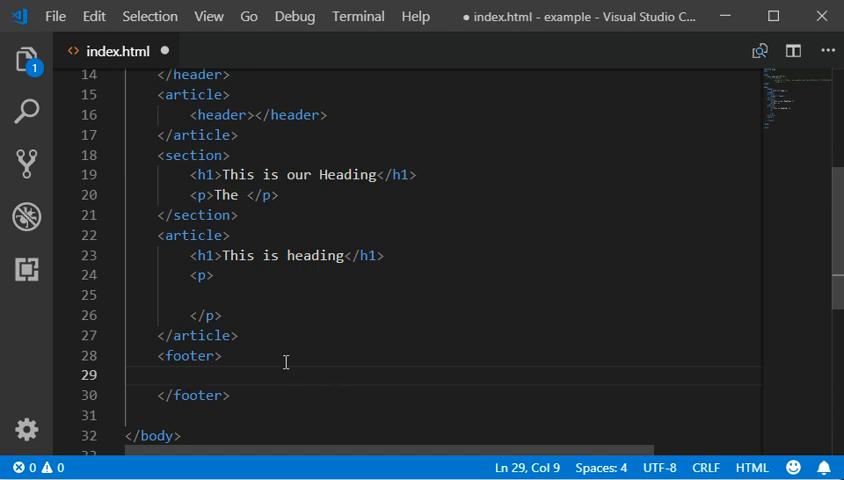
type("p")
key("Tab")
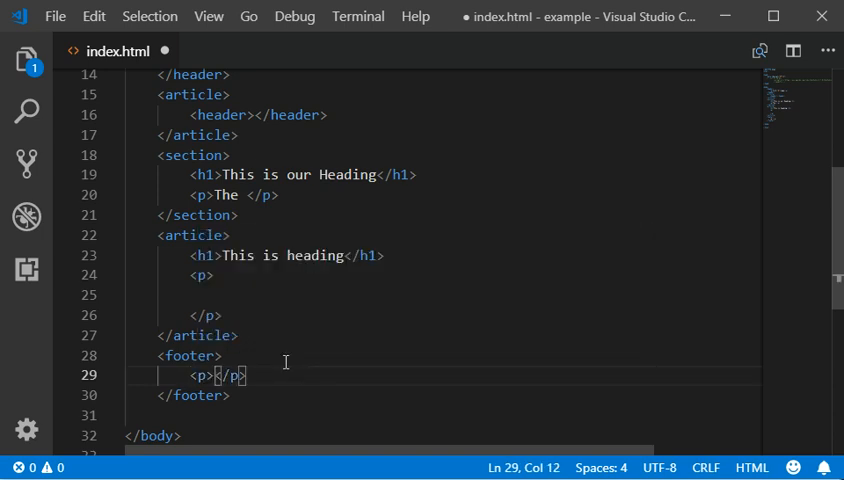
type("Pso")
key("BackSpace")
key("BackSpace")
type("o")
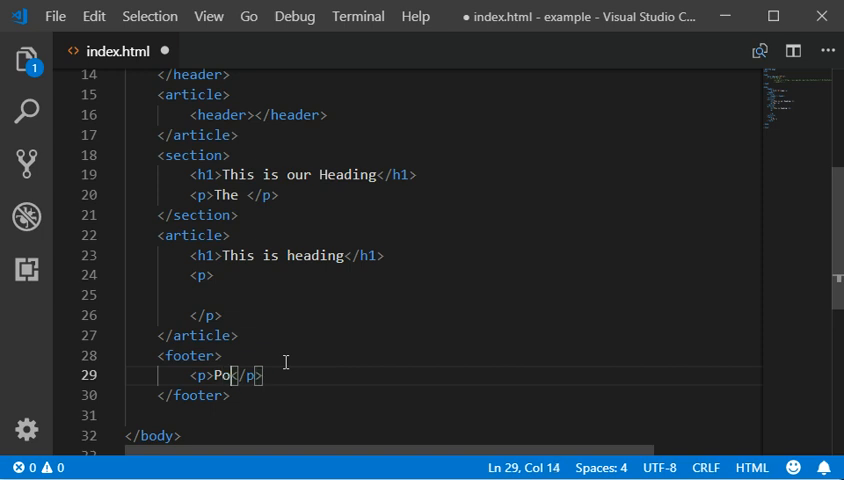
type("sted by:")
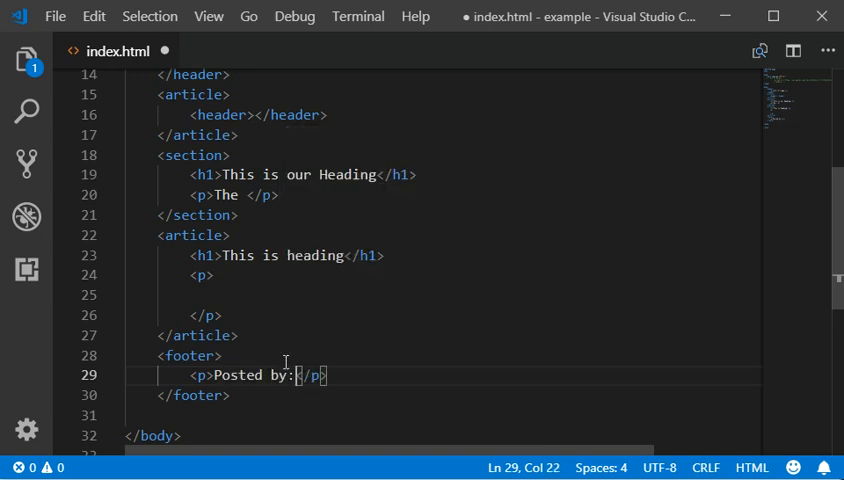
key("End")
key("Return")
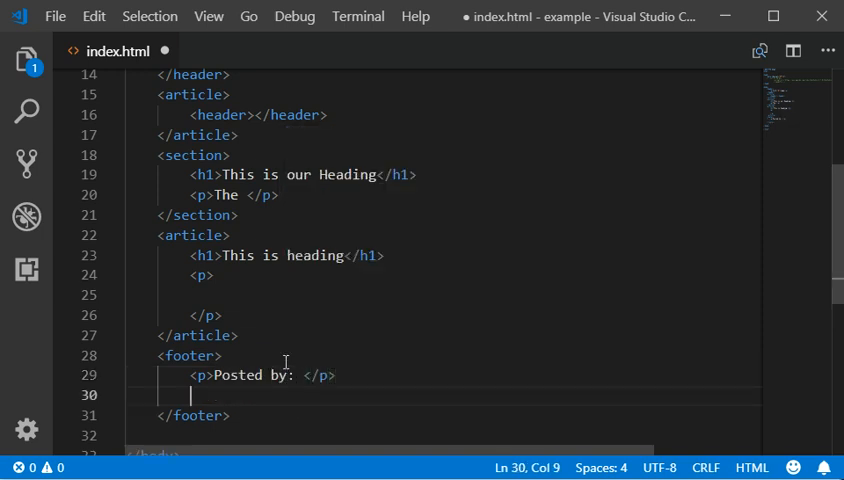
type("p")
key("Tab")
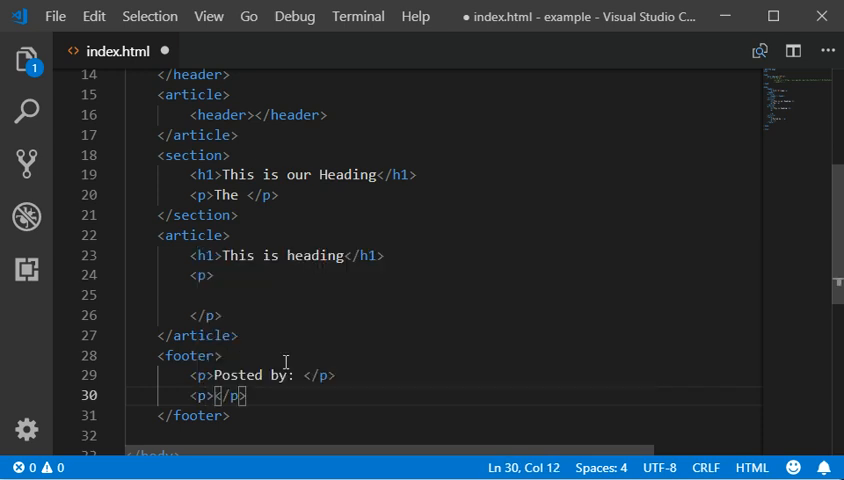
type("Cont")
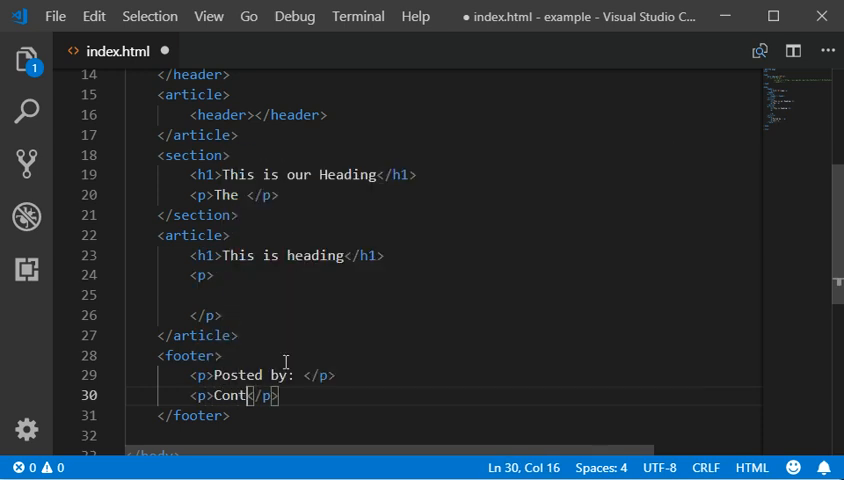
type("act infor")
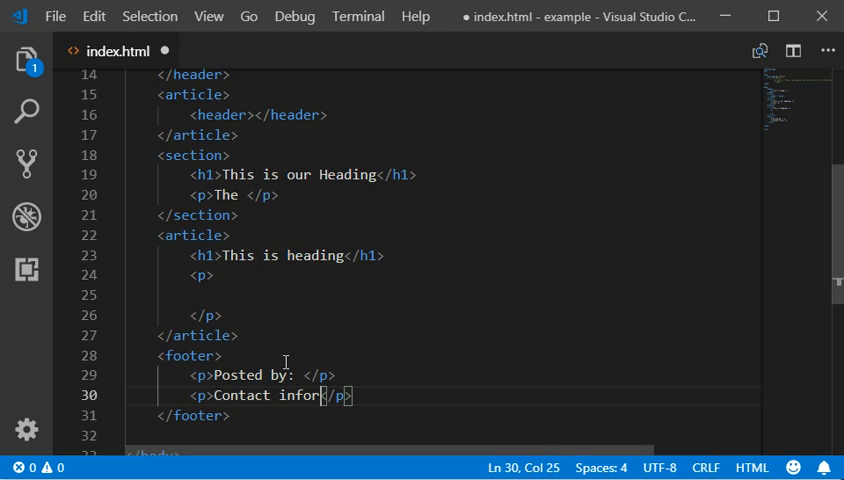
type("mtion:")
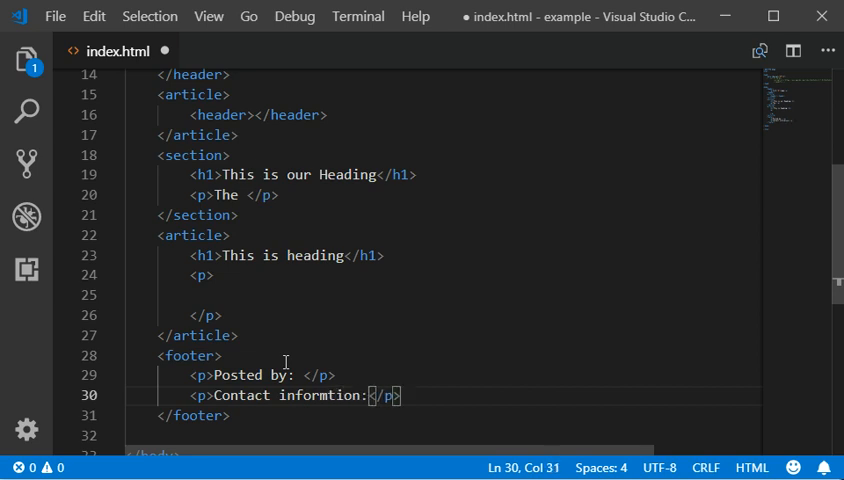
Finish the Contact informtion: paragraph and add an empty third paragraph in the footer
key("End")
key("Down")
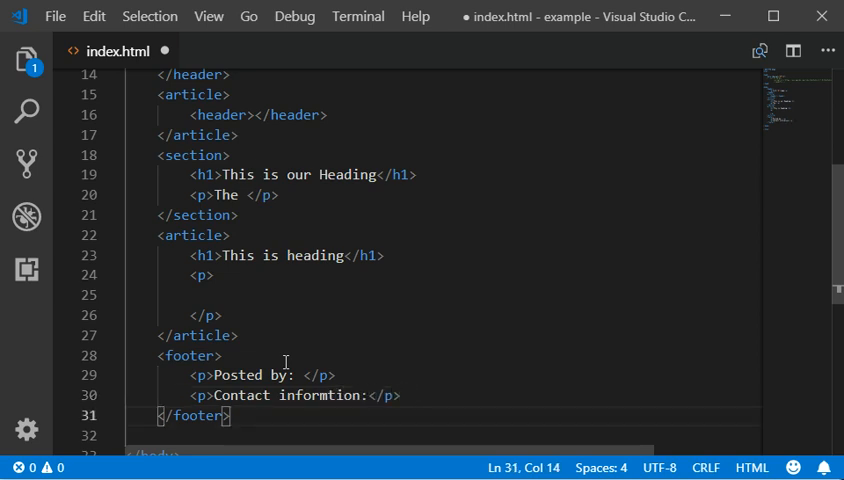
key("Up")
key("Return")
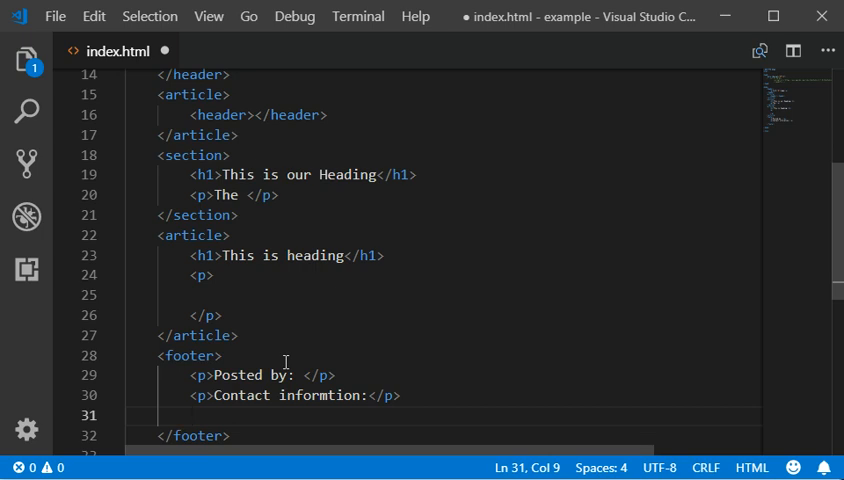
type("p")
key("Tab")
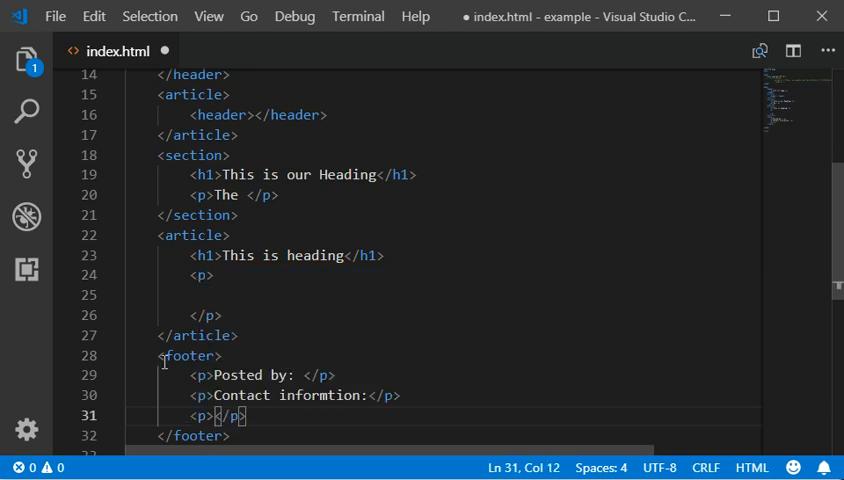
double_click(190, 355)
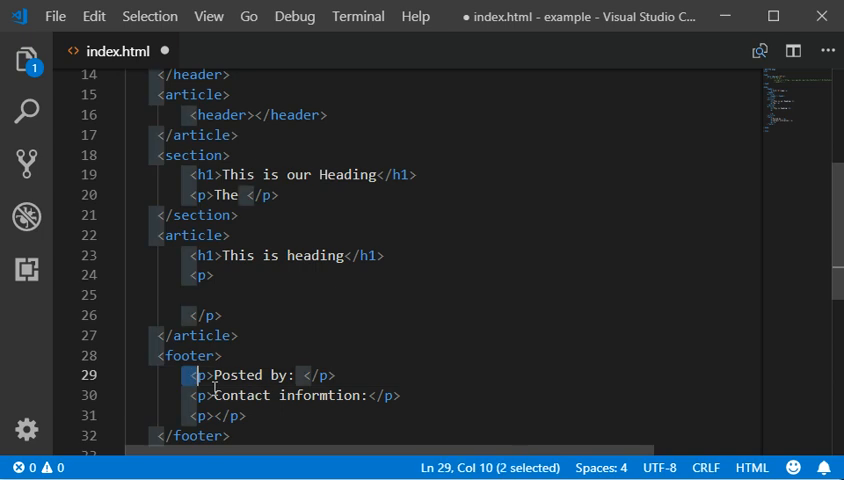
left_click_drag(190, 375, 250, 416)
left_click(245, 415)
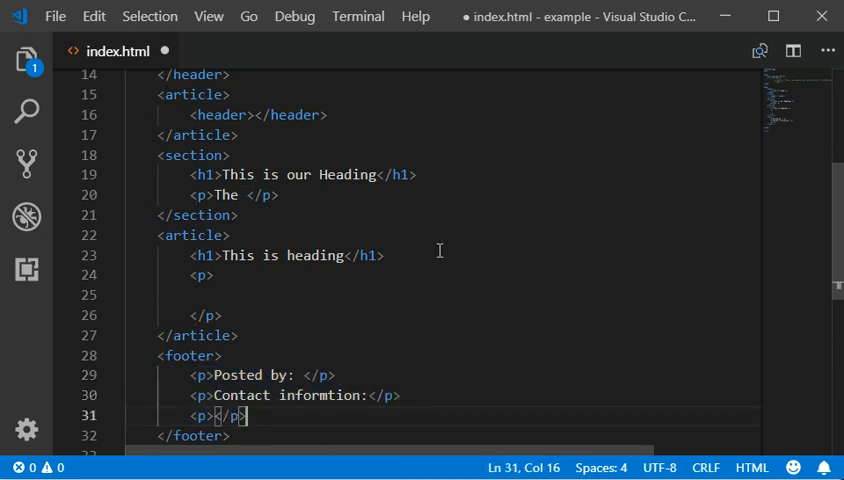
scroll(294, 341, "up", 3)
scroll(294, 341, "up", 2)
scroll(294, 341, "down", 1)
scroll(294, 341, "down", 4)
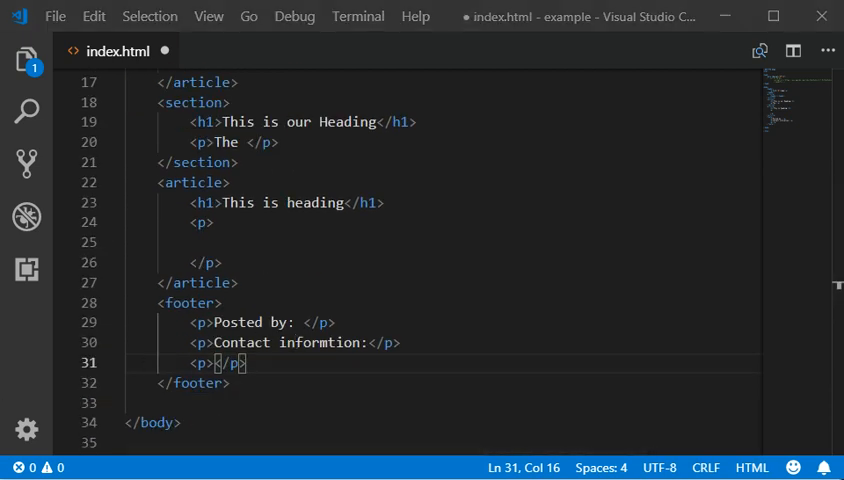
Add a nav holding an empty-href link below the Logo link in the page header
left_click(376, 282)
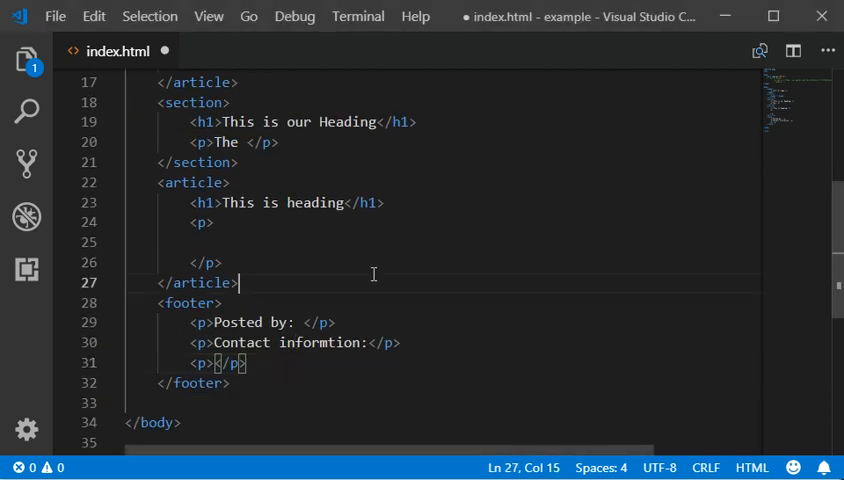
scroll(376, 282, "up", 5)
scroll(376, 282, "up", 2)
left_click(173, 278)
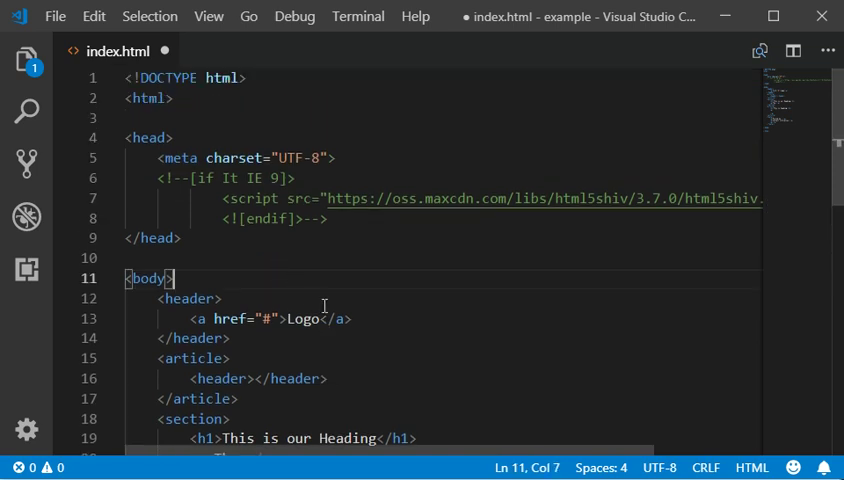
left_click(378, 319)
key("Return")
type("nav")
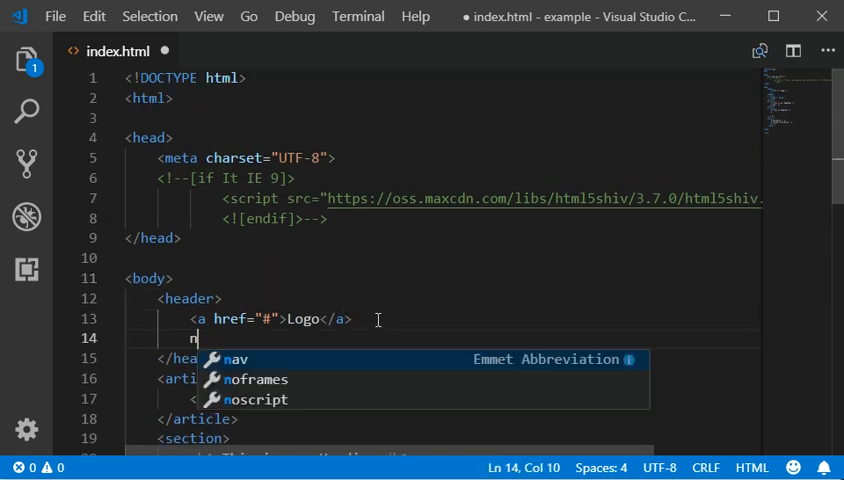
key("Tab")
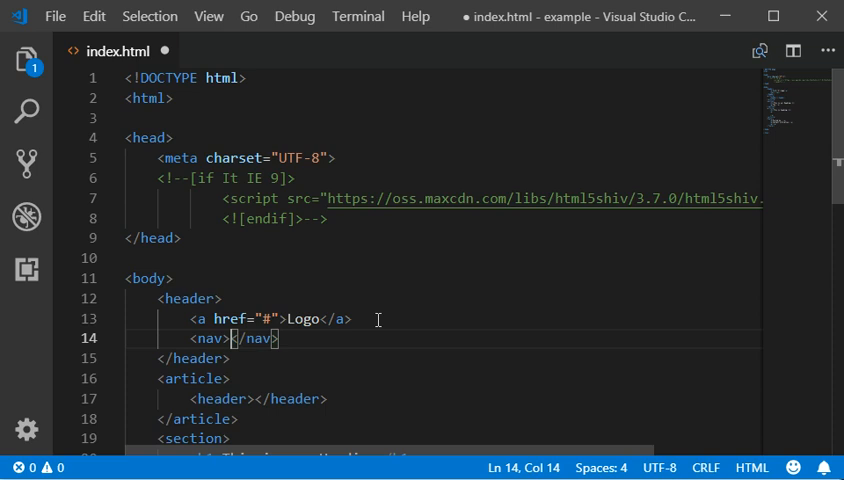
key("Return")
type("a")
key("Tab")
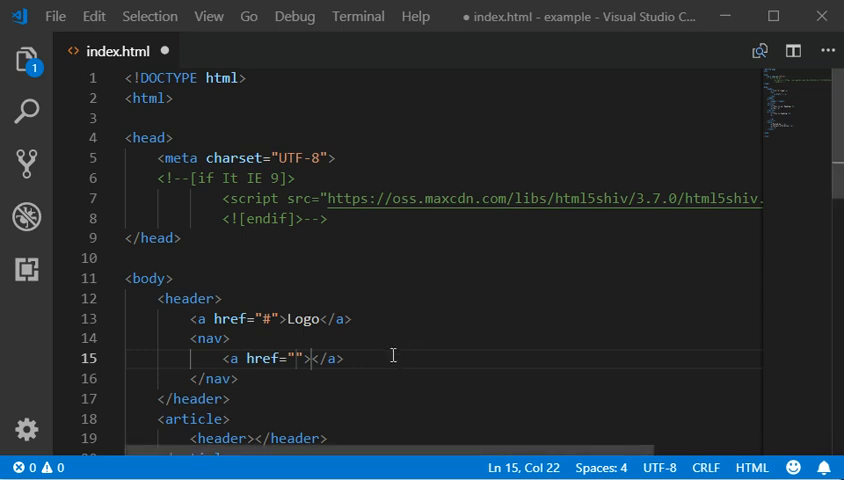
scroll(350, 400, "down", 2)
Move the caret down to the end of the section's closing tag
left_click(250, 333)
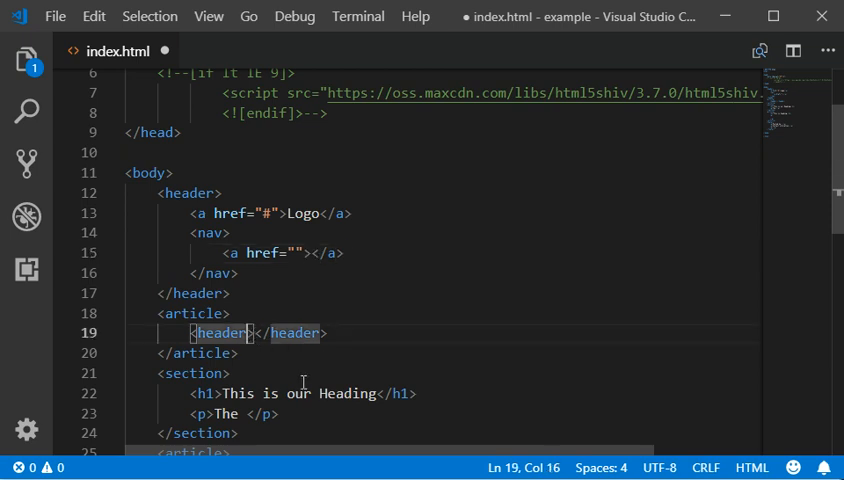
left_click(237, 353)
scroll(310, 380, "down", 1)
left_click(238, 380)
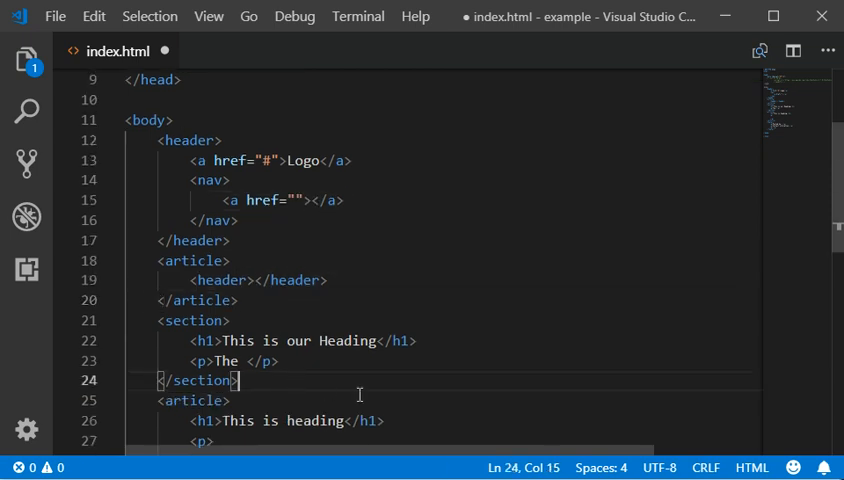
Insert an empty aside element after the section, then move to the footer's end
key("Return")
type("asi")
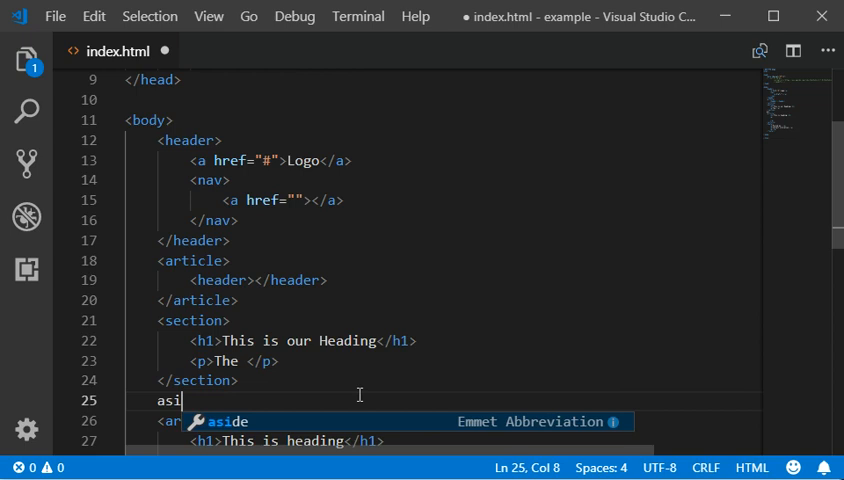
key("Tab")
key("Return")
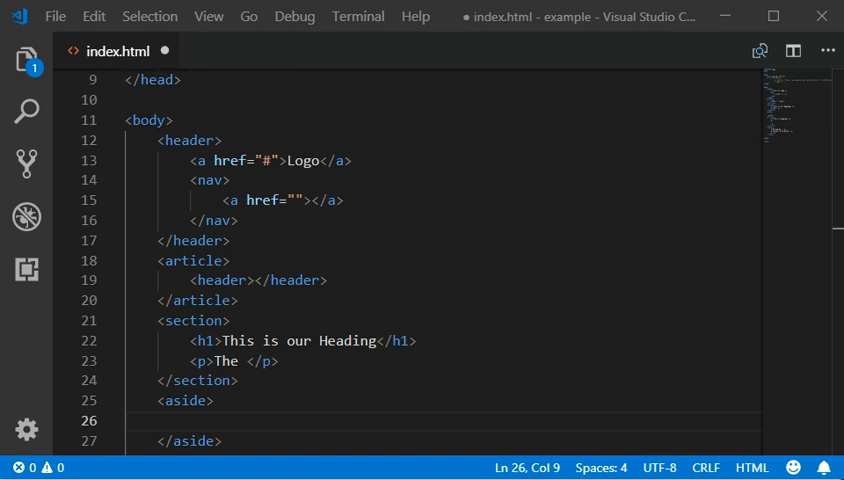
left_click(330, 361)
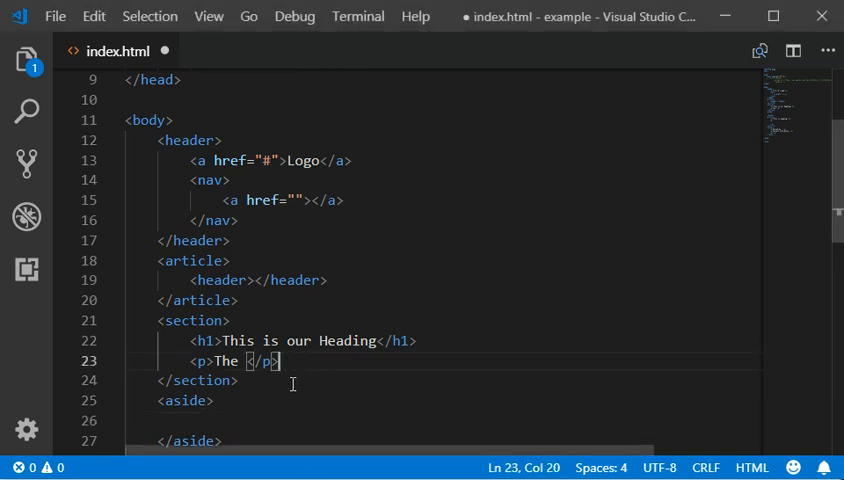
key("Down")
key("Down")
scroll(281, 400, "down", 3)
scroll(281, 400, "down", 3)
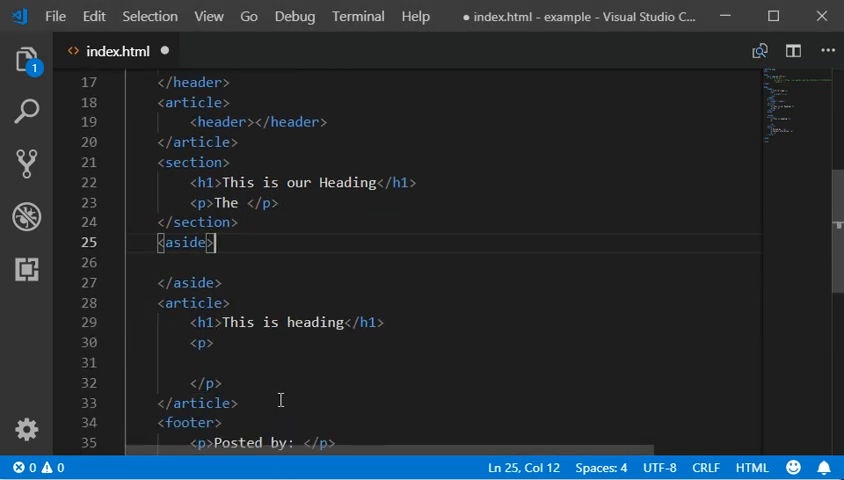
key("Down")
scroll(281, 350, "down", 5)
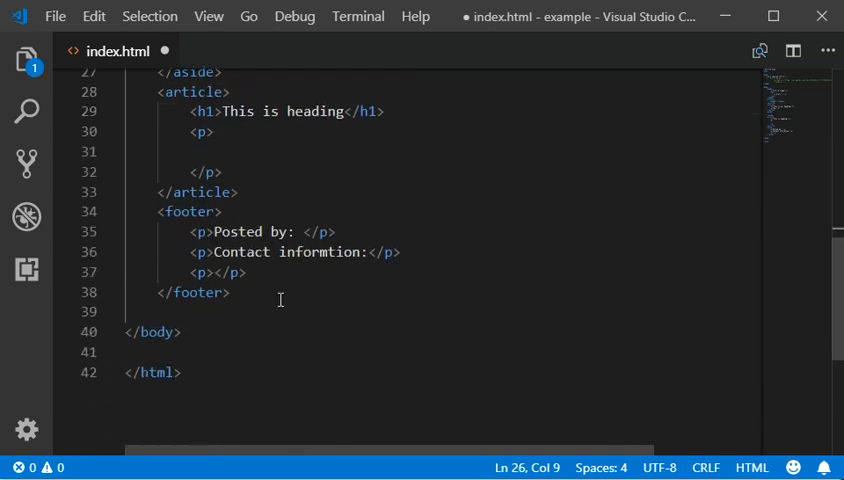
left_click(281, 300)
Insert a figure element after the second article and place an empty img inside it
left_click(284, 185)
key("Return")
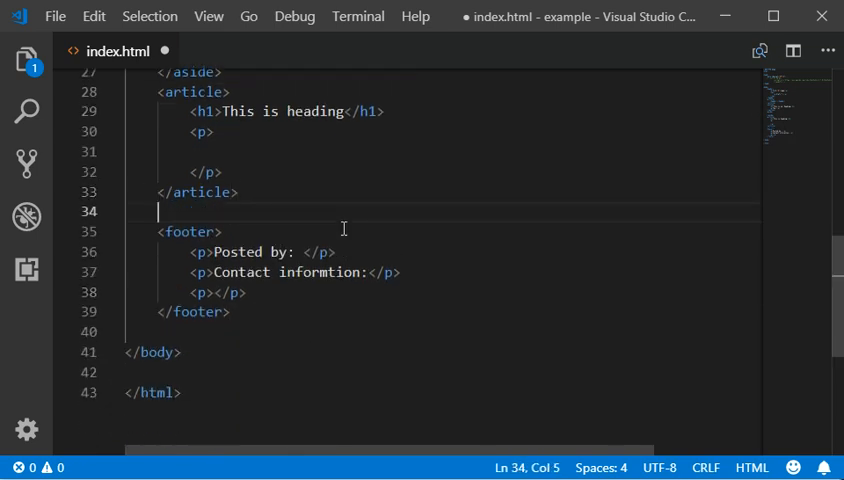
type("fig")
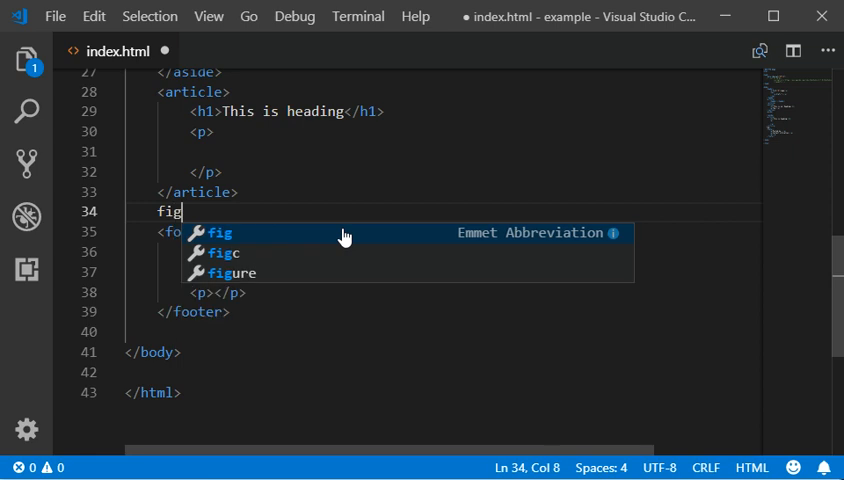
key("Tab")
key("Return")
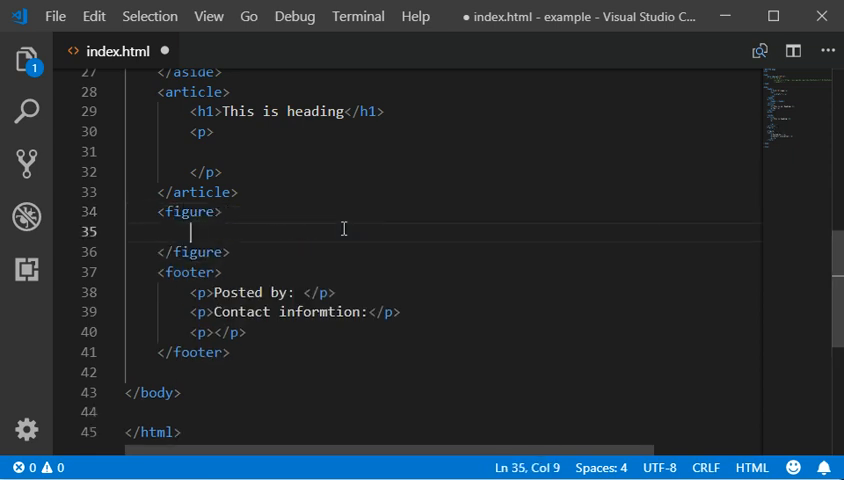
type("img")
key("Tab")
Add an empty figcaption below the img, split onto its own lines
key("End")
key("Return")
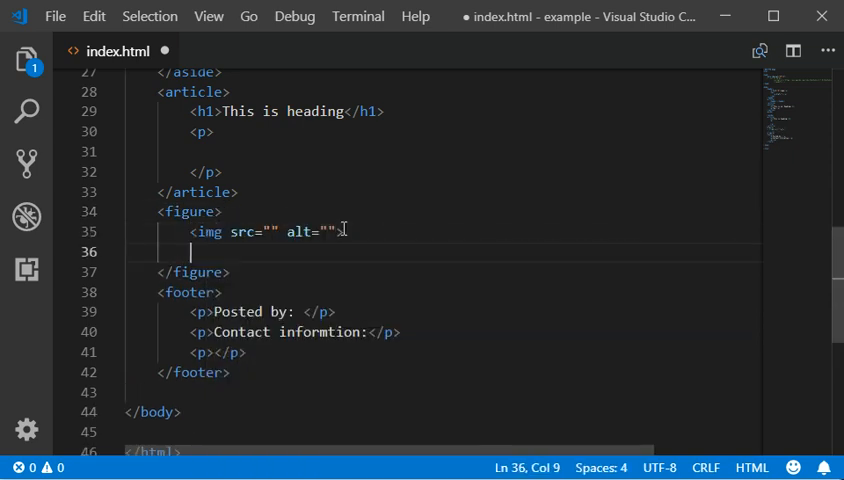
type("figcaption")
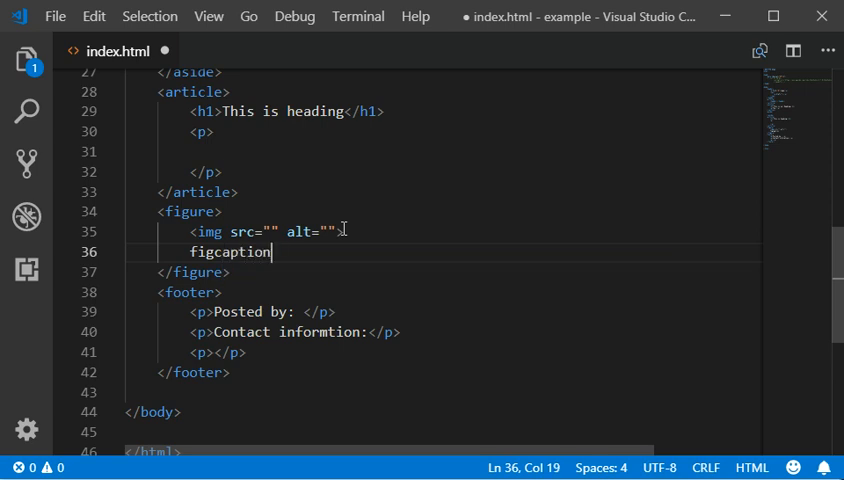
key("Home")
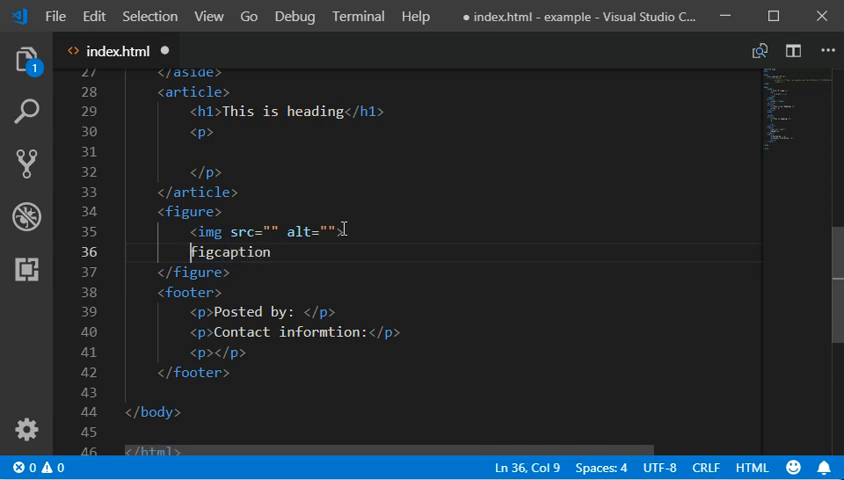
type("<")
key("Escape")
key("End")
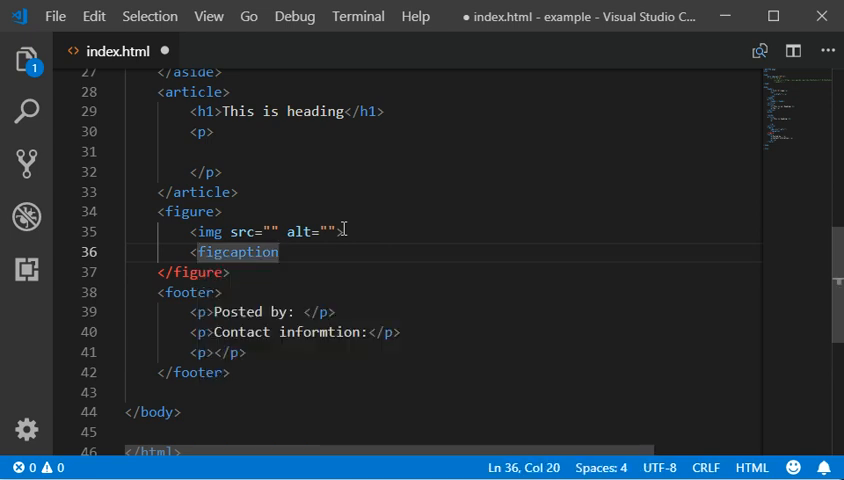
type(">")
key("Return")
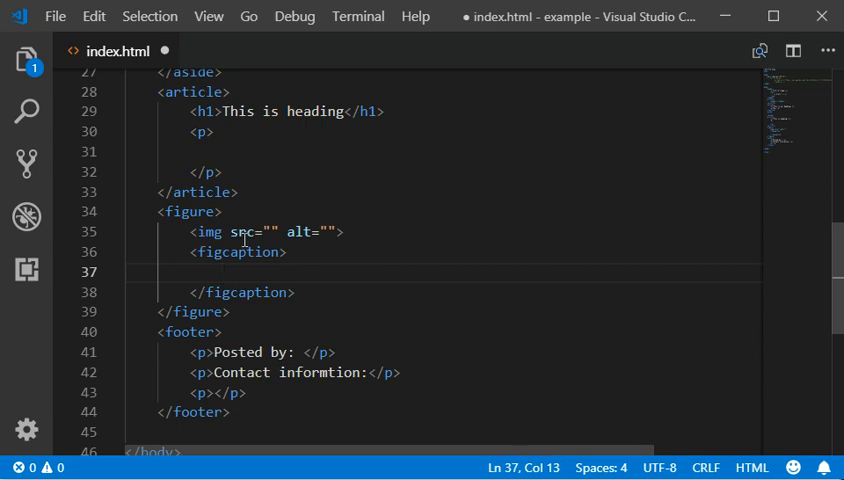
left_click_drag(190, 232, 338, 232)
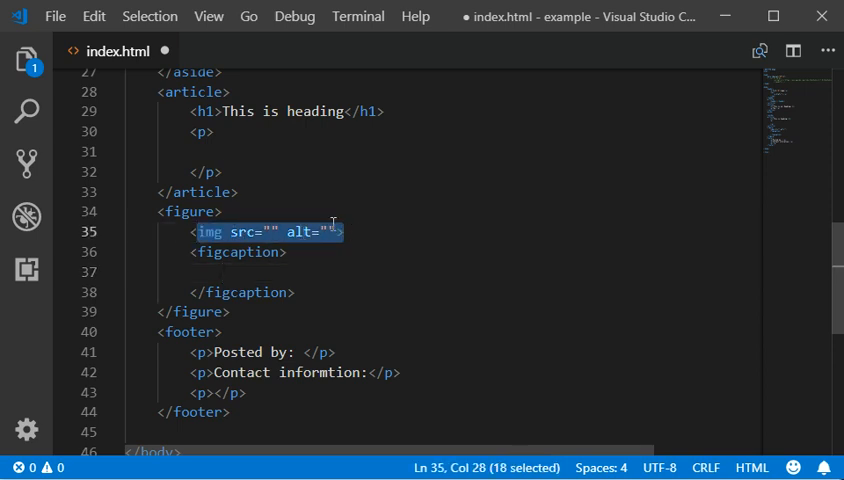
left_click(258, 272)
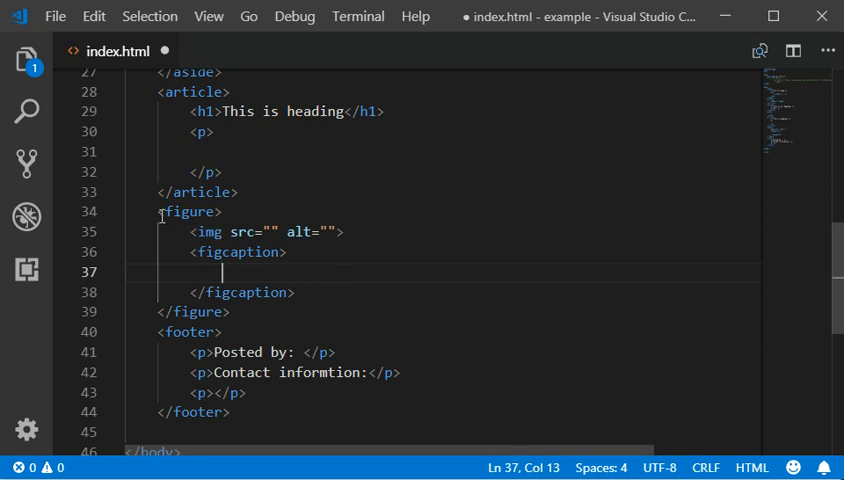
left_click_drag(157, 212, 231, 312)
left_click(231, 312)
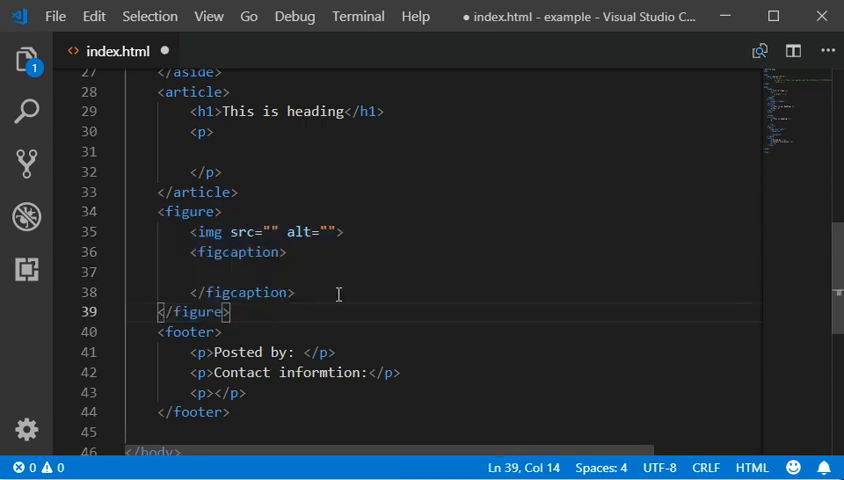
left_click(269, 272)
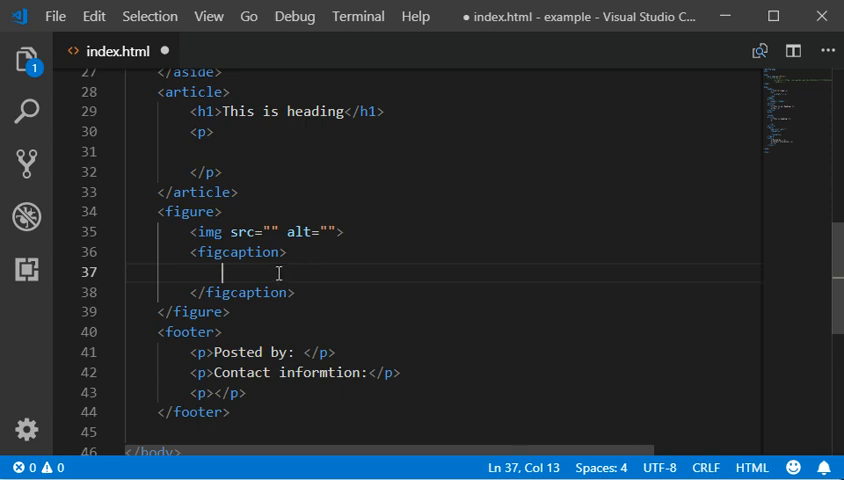
left_click_drag(196, 232, 349, 232)
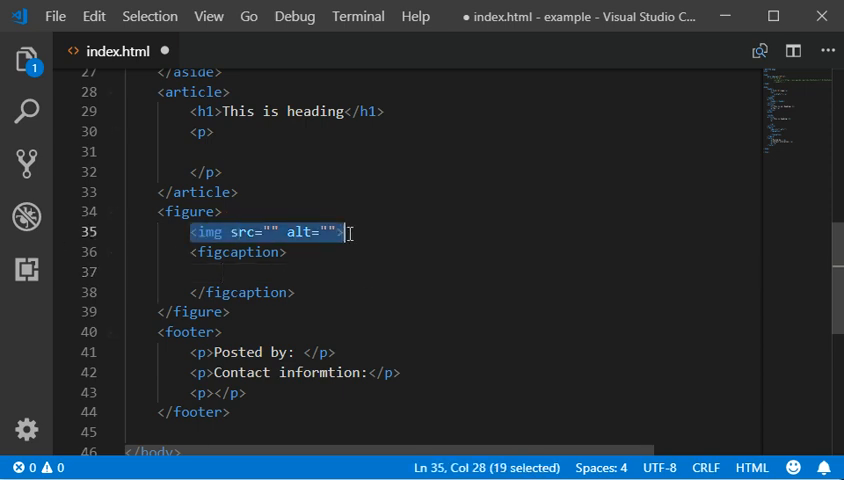
left_click(287, 252)
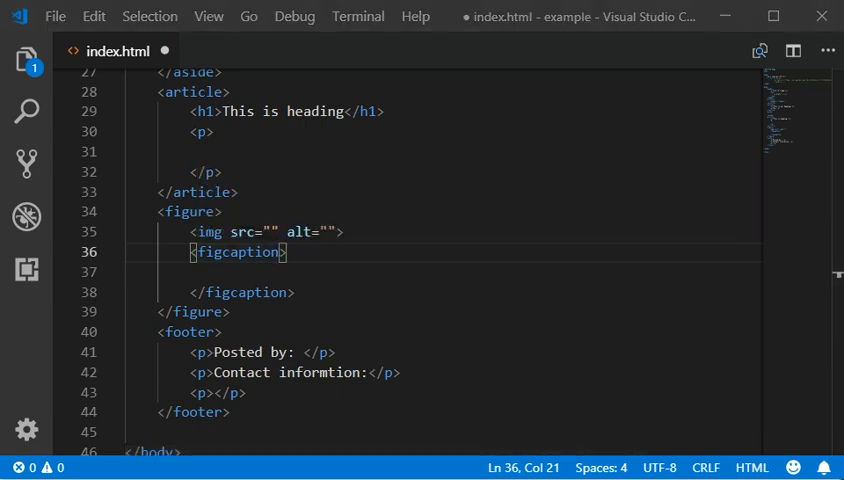
left_click(325, 272)
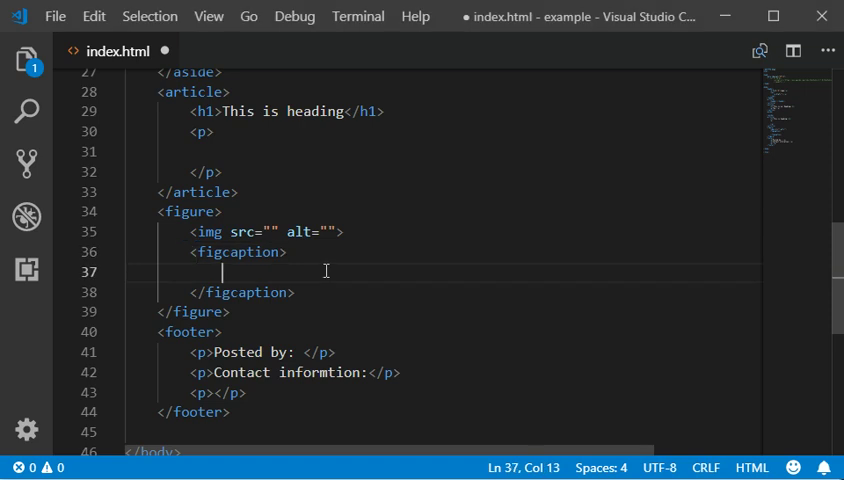
left_click_drag(190, 232, 344, 232)
left_click(237, 274)
left_click_drag(288, 232, 337, 232)
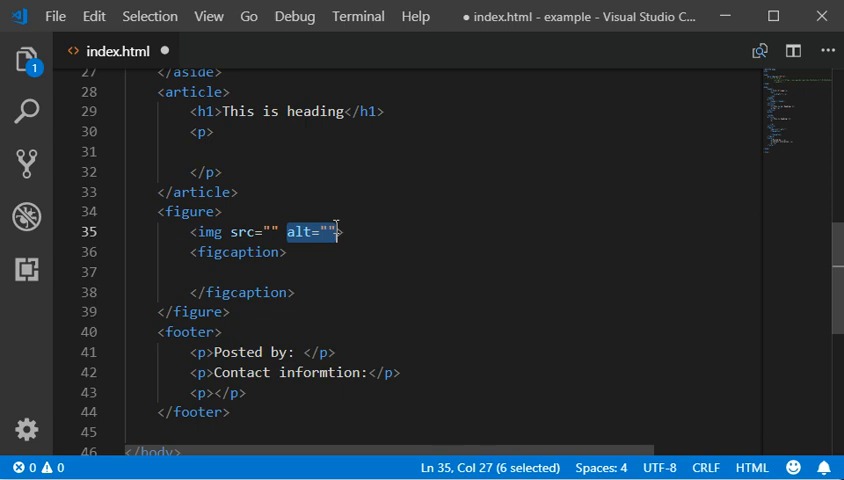
left_click(312, 259)
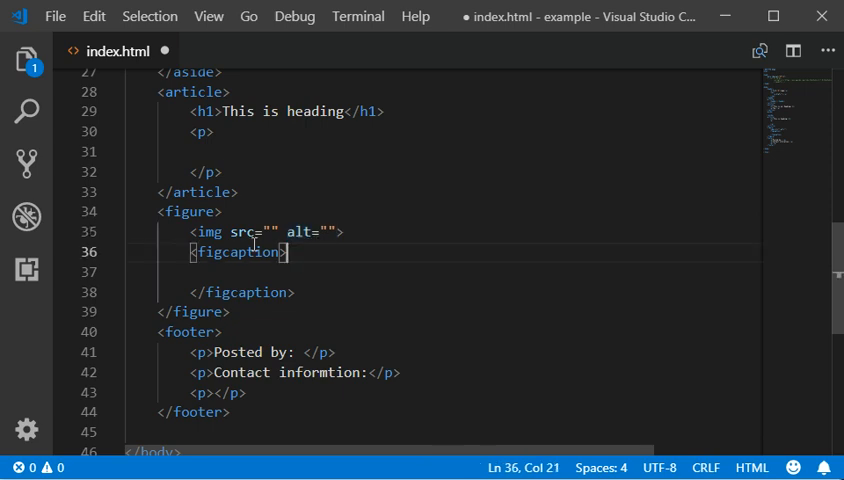
double_click(307, 232)
left_click_drag(307, 232, 341, 231)
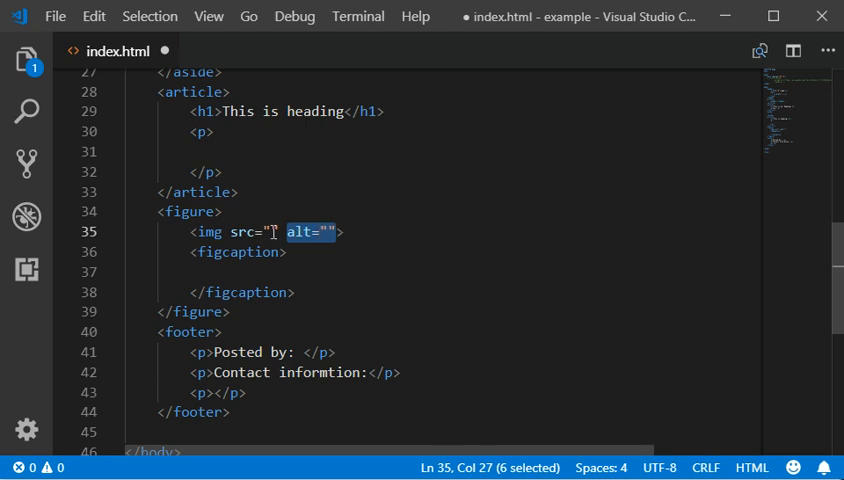
left_click(270, 232)
left_click(330, 232)
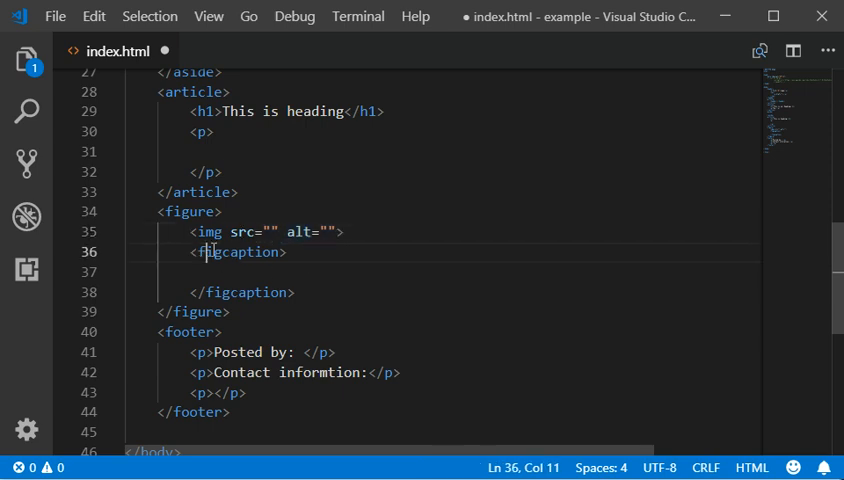
left_click_drag(206, 252, 298, 271)
left_click(298, 271)
left_click(258, 292)
double_click(258, 292)
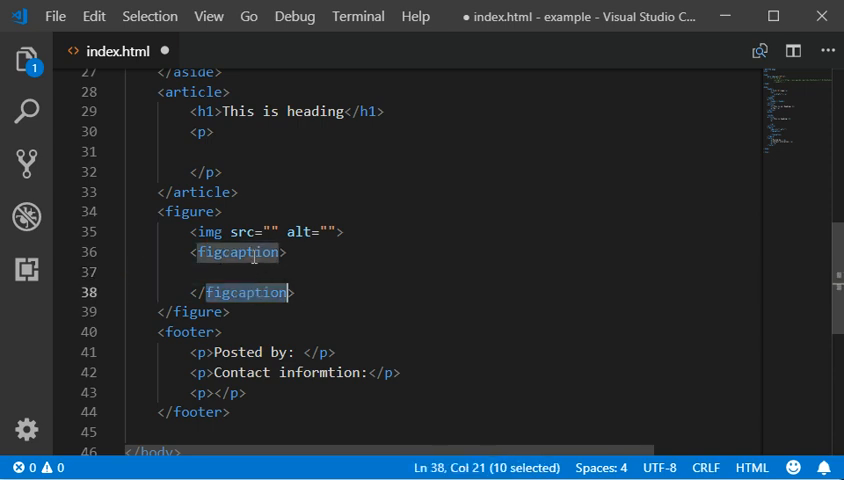
left_click_drag(190, 252, 264, 268)
left_click(264, 270)
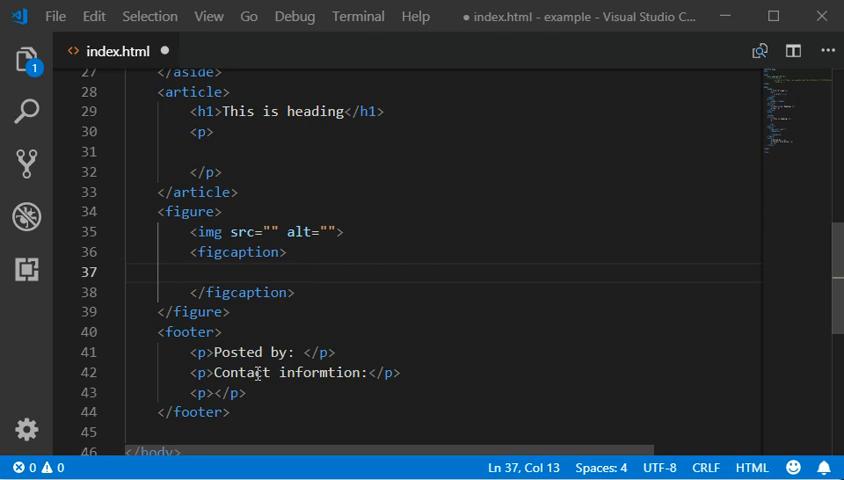
Review the article, header and nav markup and save index.html with Ctrl+S
left_click(229, 312)
scroll(270, 320, "up", 5)
scroll(212, 289, "up", 3)
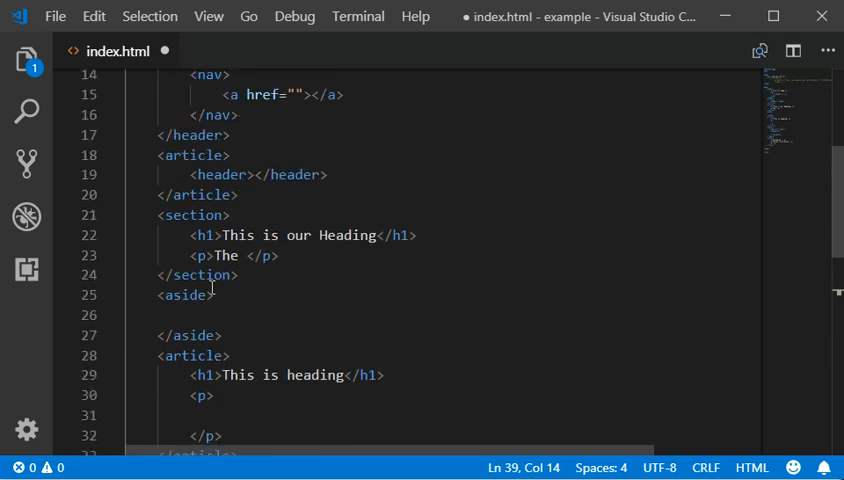
scroll(212, 289, "up", 2)
scroll(212, 289, "down", 2)
scroll(221, 281, "down", 3)
scroll(221, 281, "down", 3)
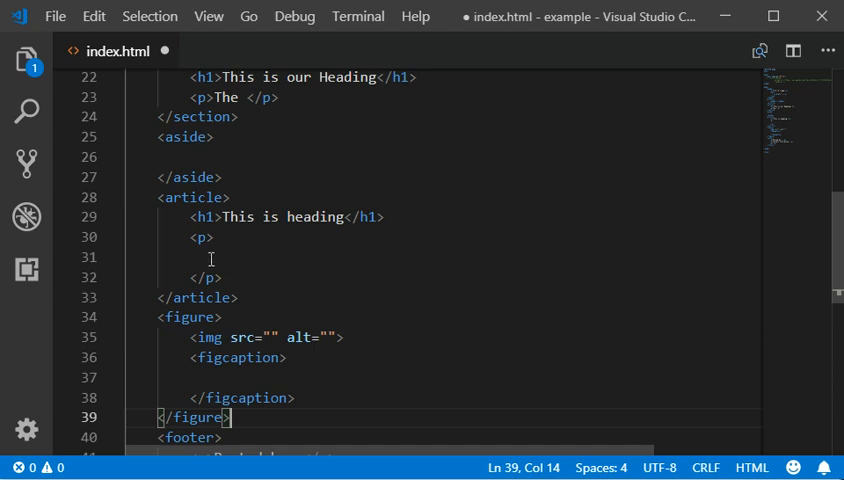
left_click(211, 259)
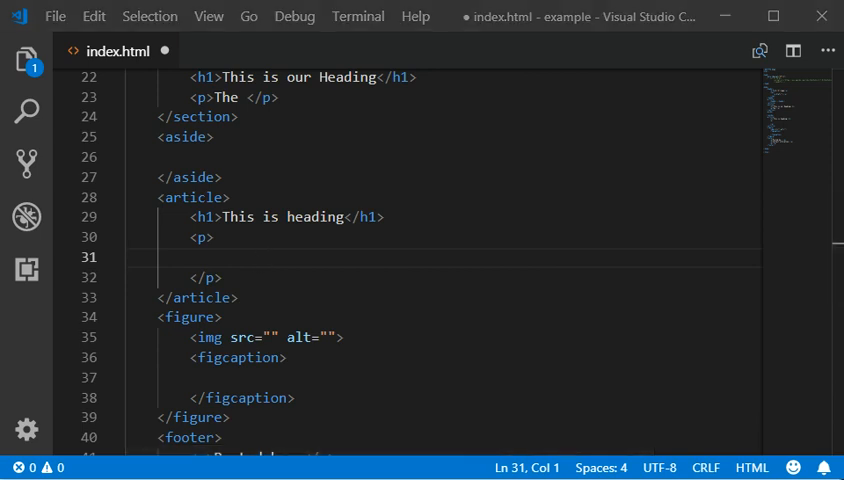
left_click(310, 297)
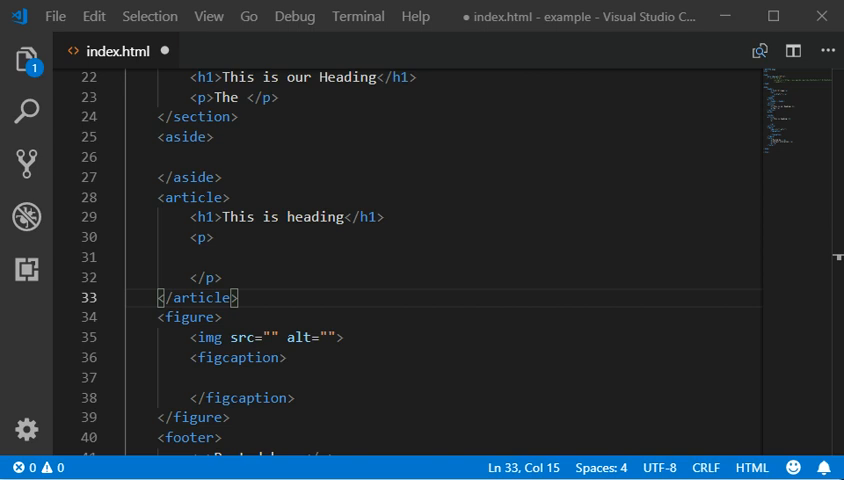
left_click(336, 377)
scroll(300, 390, "up", 5)
scroll(296, 392, "up", 5)
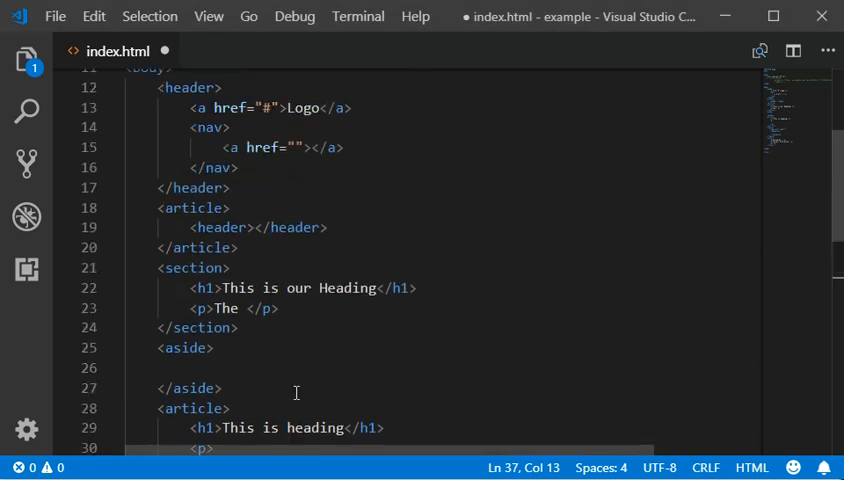
scroll(296, 392, "up", 4)
double_click(190, 246)
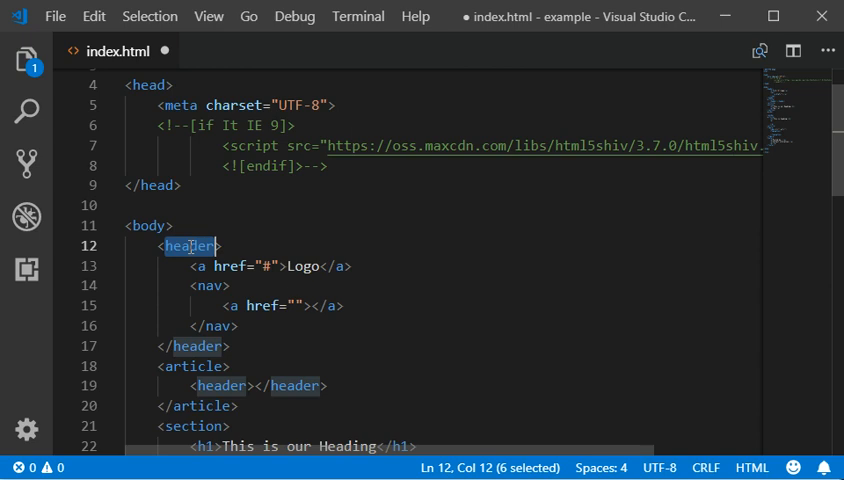
left_click(229, 286)
left_click(240, 326)
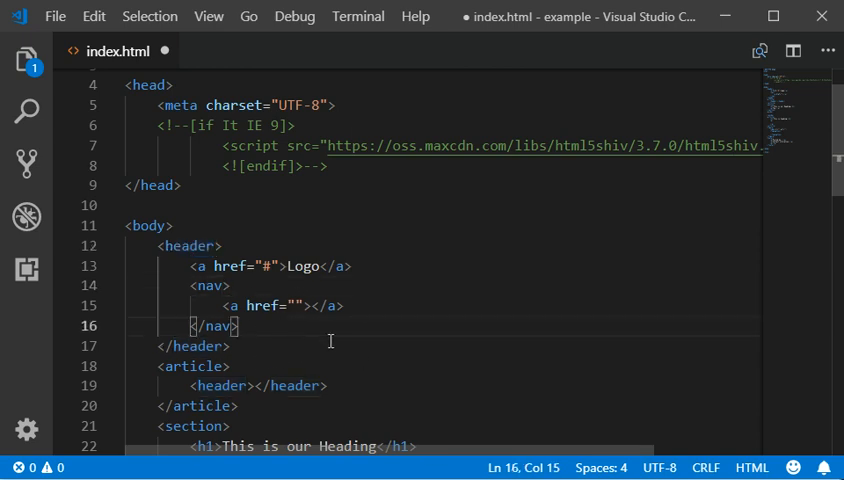
key("ctrl+s")
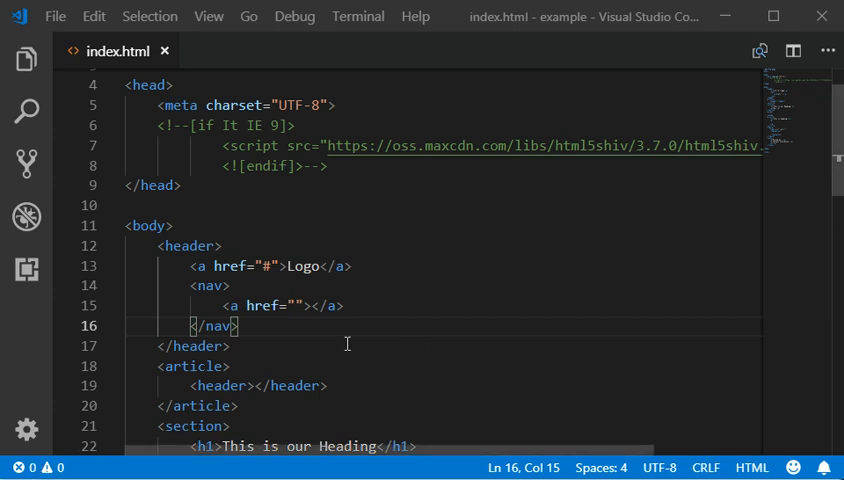
left_click_drag(240, 326, 190, 287)
left_click(190, 287)
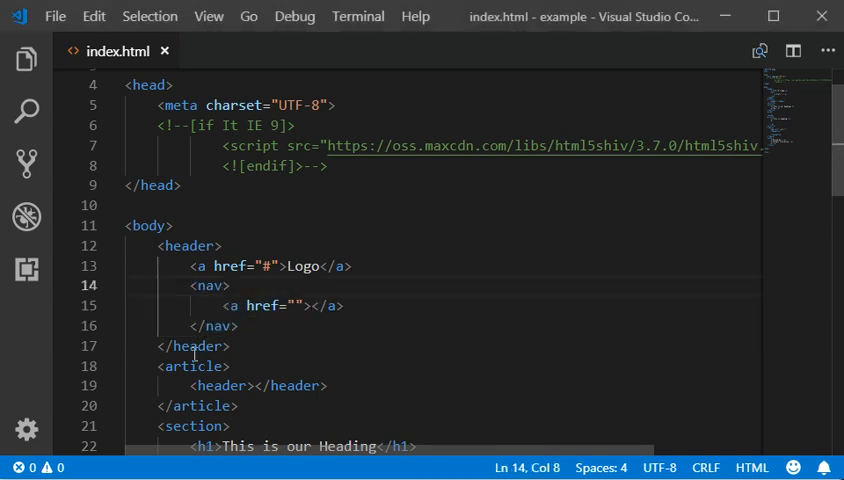
scroll(194, 357, "down", 4)
scroll(194, 357, "down", 2)
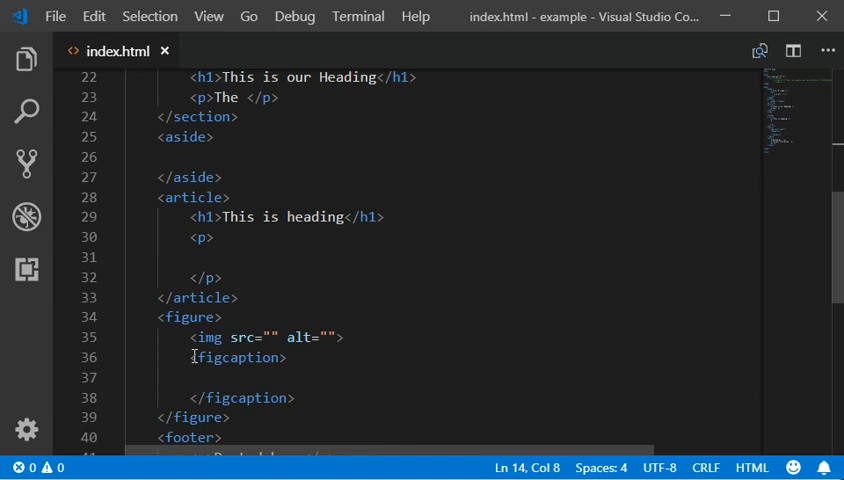